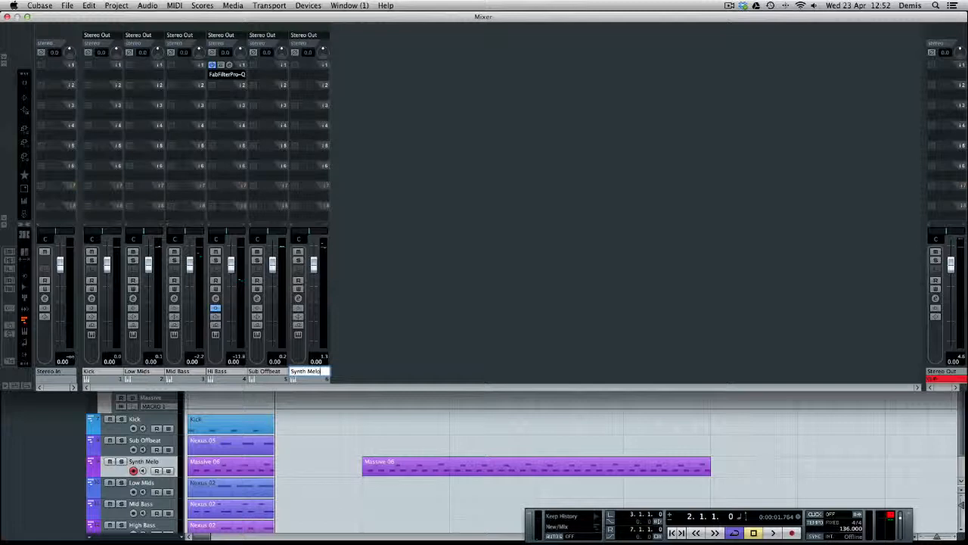
Solo and loop the one-bar Massive 06 clip on the Synth Melo track, play it and check its notes
{"action": "left_click", "coordinate": [335, 420]}
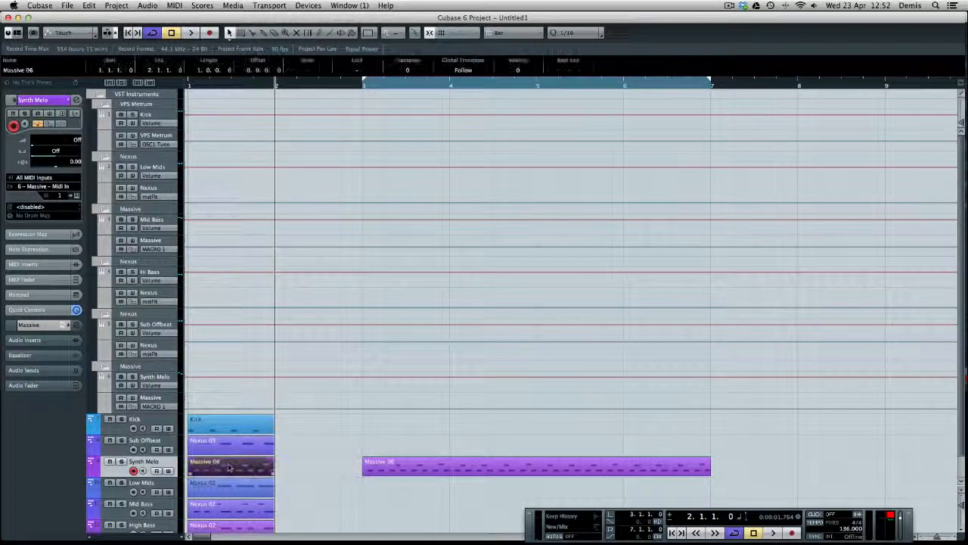
{"action": "key", "text": "space"}
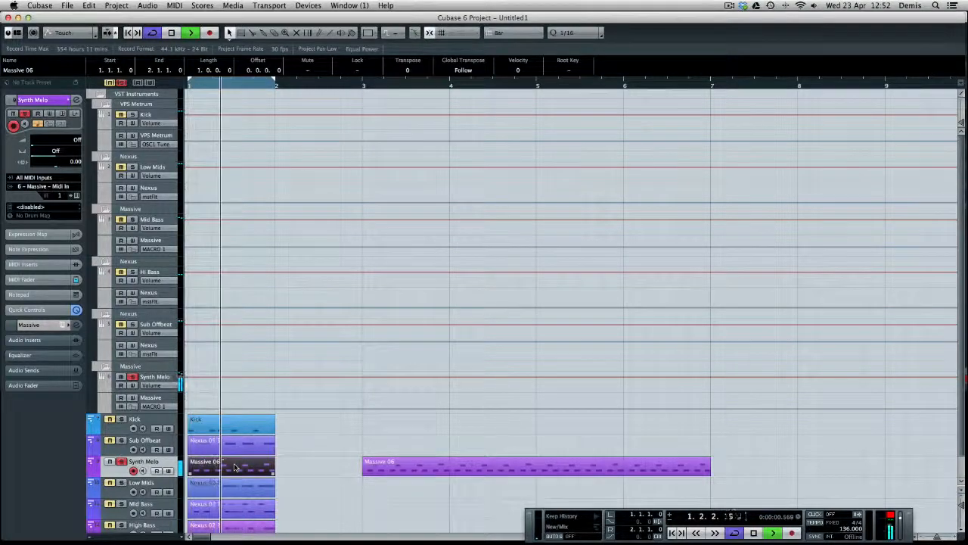
{"action": "double_click", "coordinate": [235, 467]}
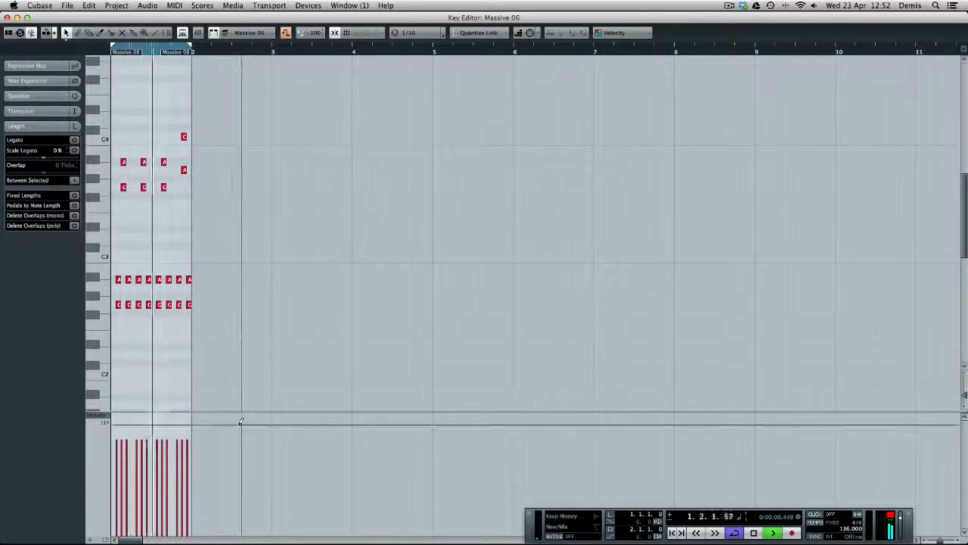
{"action": "key", "text": "Return"}
{"action": "key", "text": "space"}
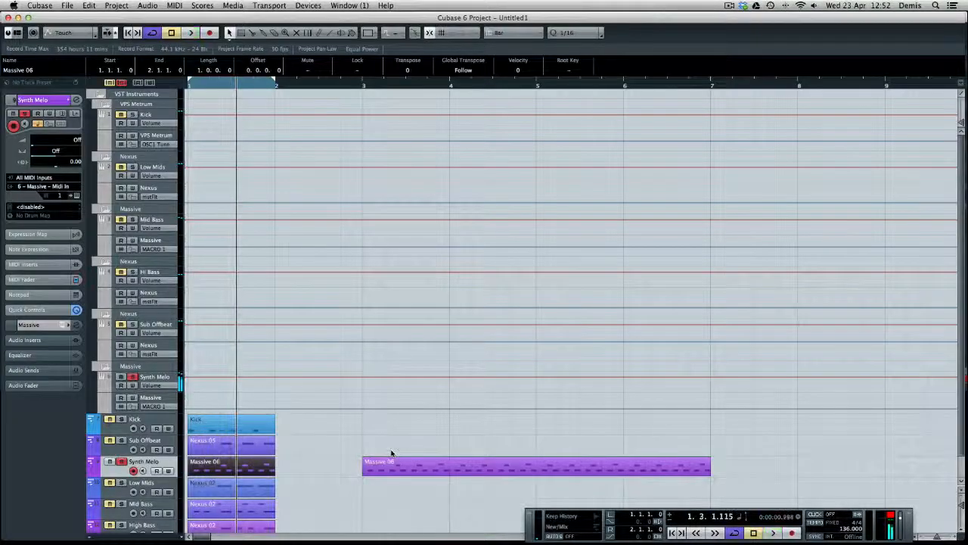
Set the loop range to the four-bar Massive 06 clip and briefly view the one-bar clip's notes
{"action": "left_click", "coordinate": [416, 468]}
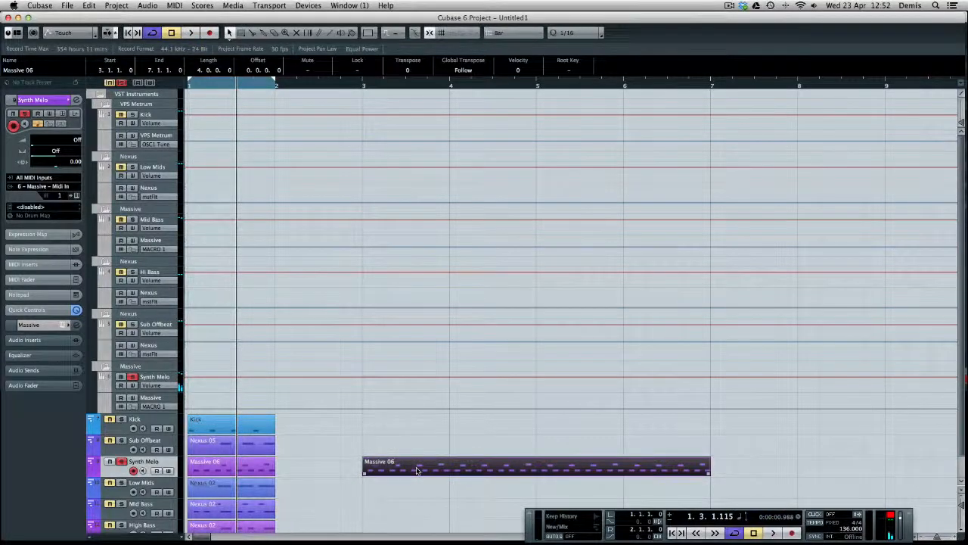
{"action": "key", "text": "p"}
{"action": "double_click", "coordinate": [234, 473]}
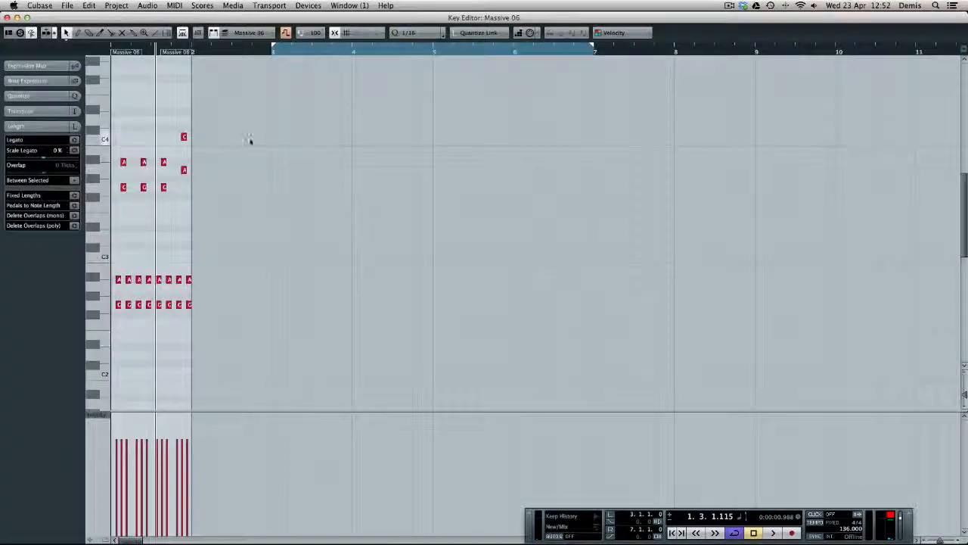
{"action": "key", "text": "Return"}
{"action": "key", "text": "h"}
{"action": "key", "text": "h"}
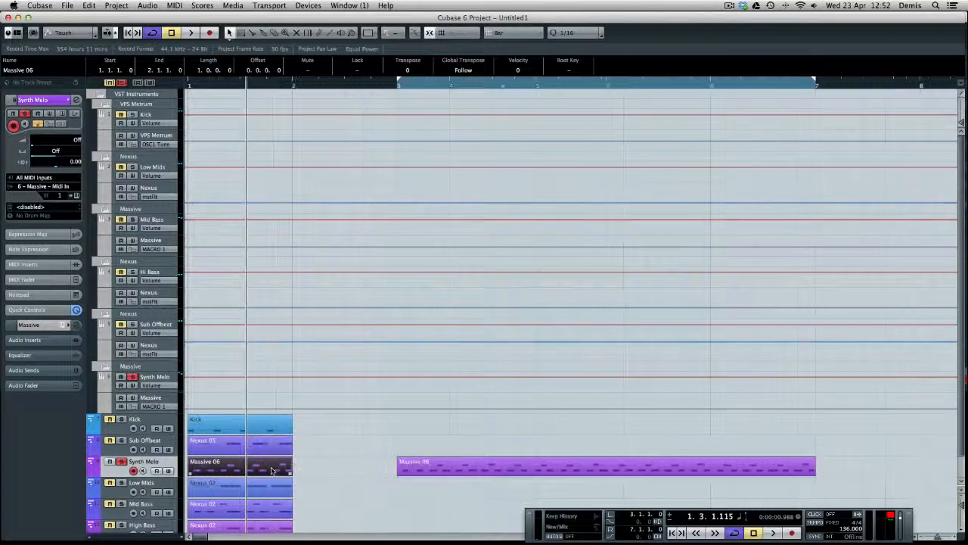
Examine the notes of the one-bar Massive 06 clip up close in the Key Editor
{"action": "double_click", "coordinate": [274, 469]}
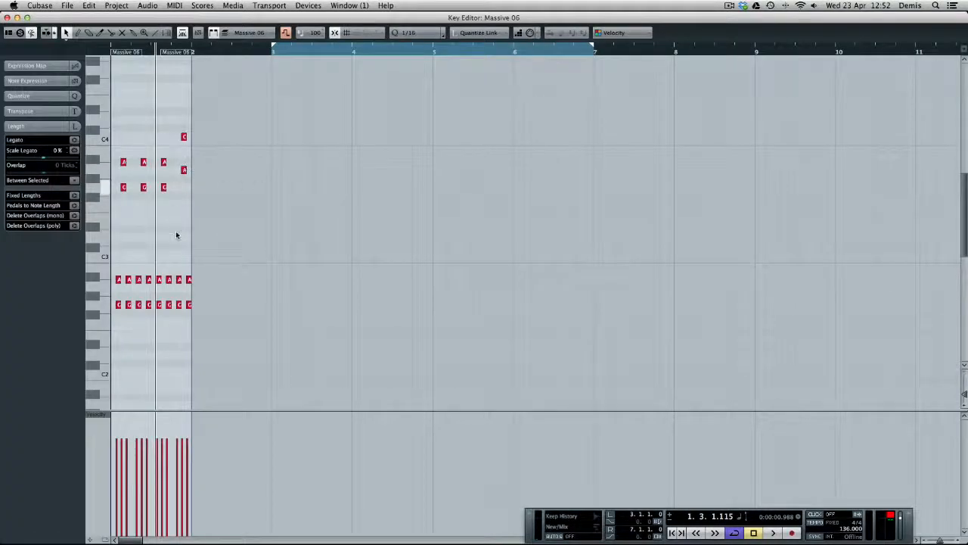
{"action": "key", "text": "h"}
{"action": "key", "text": "h"}
{"action": "key", "text": "h"}
{"action": "key", "text": "h"}
{"action": "key", "text": "h"}
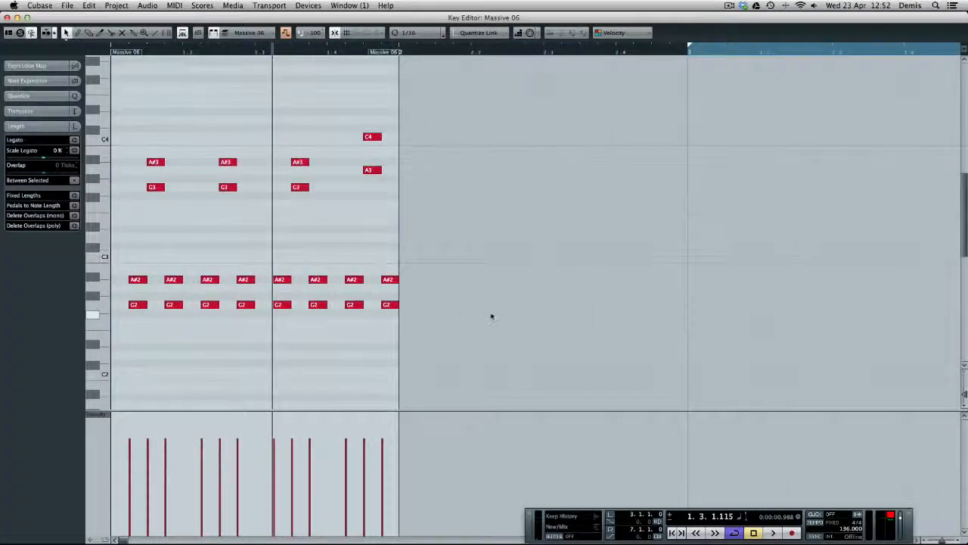
{"action": "key", "text": "Return"}
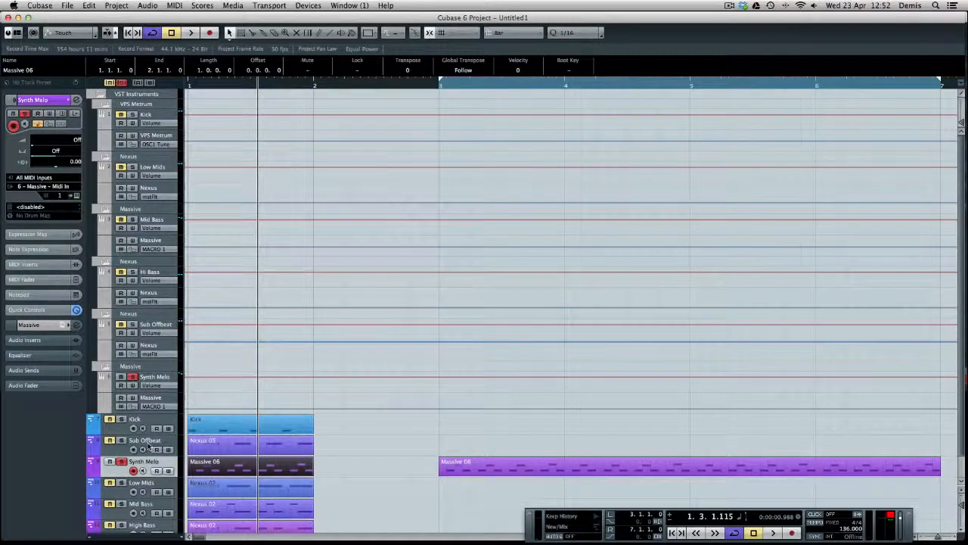
Open the Nexus 02 clip on the Low Mids track and examine its row of bass notes
{"action": "left_click", "coordinate": [144, 488]}
{"action": "double_click", "coordinate": [214, 488]}
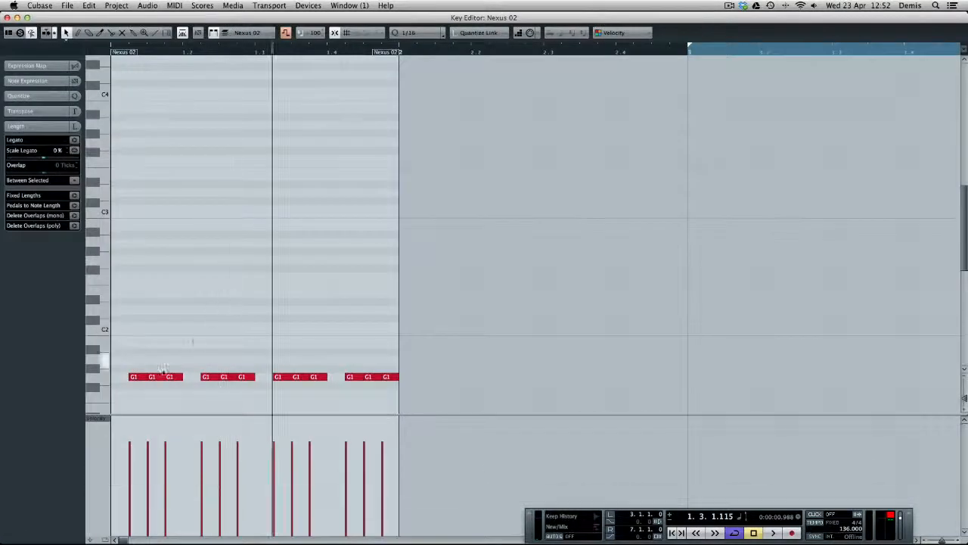
{"action": "left_click_drag", "start_coordinate": [121, 375], "coordinate": [514, 424]}
{"action": "left_click", "coordinate": [334, 386]}
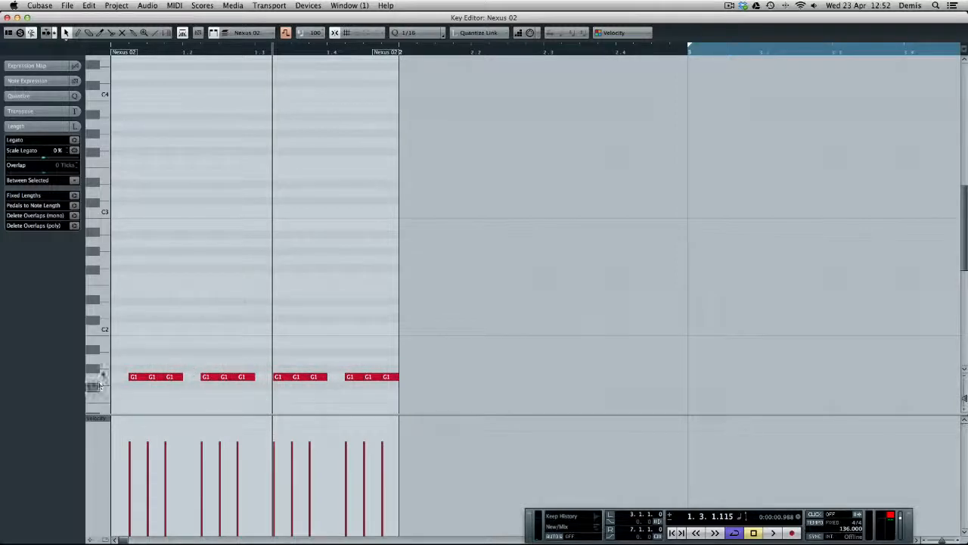
{"action": "key", "text": "Return"}
Examine the lower G2 and A#2 rows and the upper G3, A#3 and closing notes of the one-bar Massive 06 clip
{"action": "double_click", "coordinate": [249, 456]}
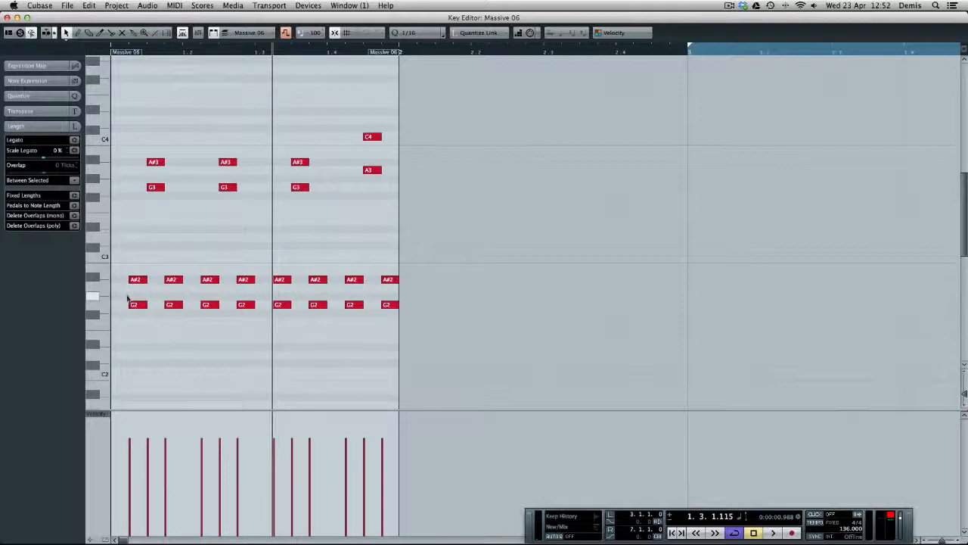
{"action": "left_click_drag", "start_coordinate": [234, 304], "coordinate": [444, 315]}
{"action": "left_click_drag", "start_coordinate": [143, 179], "coordinate": [324, 194]}
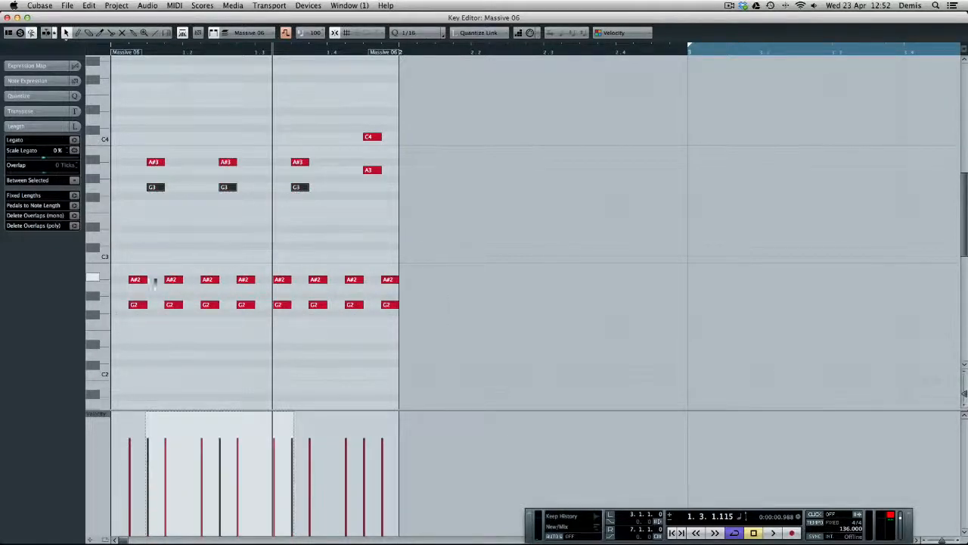
{"action": "left_click_drag", "start_coordinate": [121, 261], "coordinate": [484, 293]}
{"action": "left_click_drag", "start_coordinate": [459, 238], "coordinate": [481, 253]}
{"action": "left_click_drag", "start_coordinate": [552, 240], "coordinate": [146, 292]}
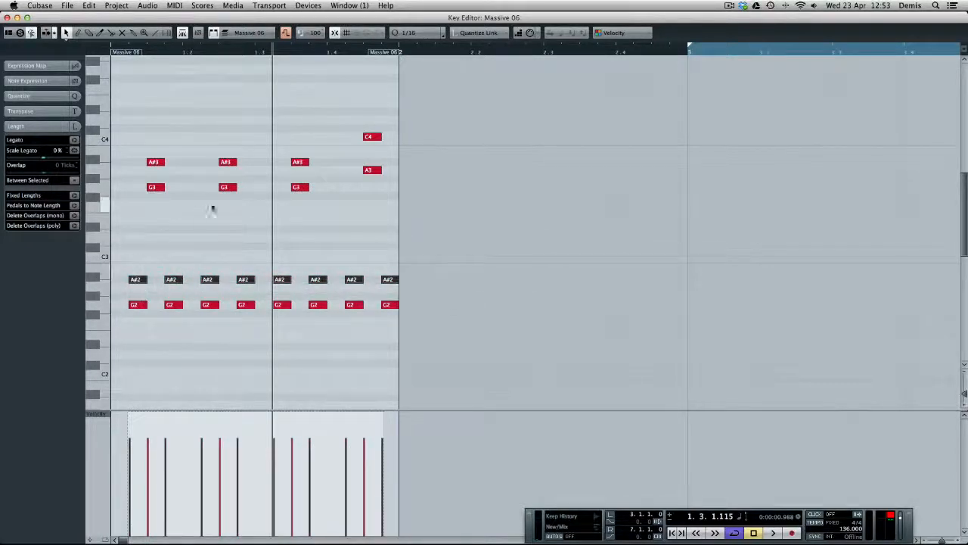
{"action": "left_click", "coordinate": [149, 148]}
{"action": "left_click_drag", "start_coordinate": [151, 150], "coordinate": [383, 173]}
{"action": "left_click", "coordinate": [360, 123]}
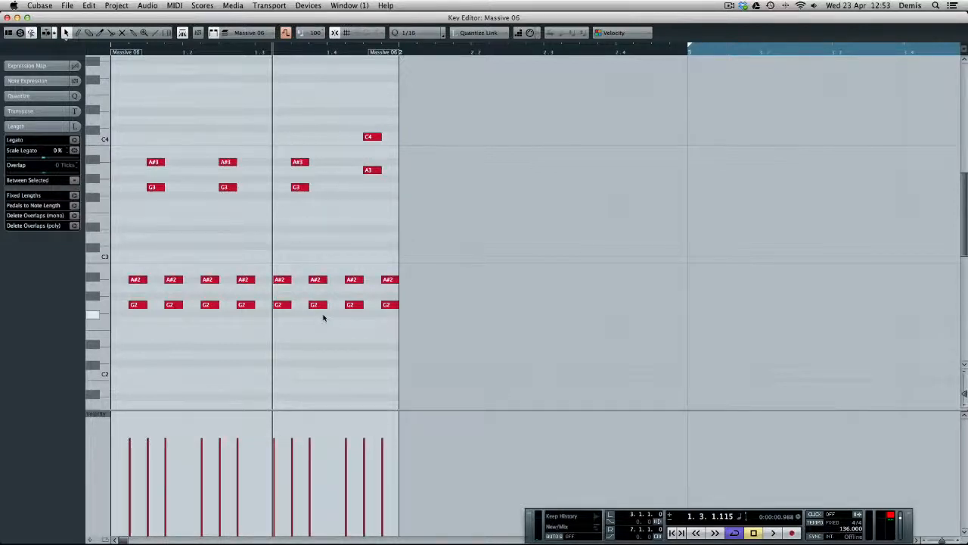
Play the loop briefly from its start, stop it and close the one-bar clip's Key Editor
{"action": "key", "text": "KP_1"}
{"action": "key", "text": "space"}
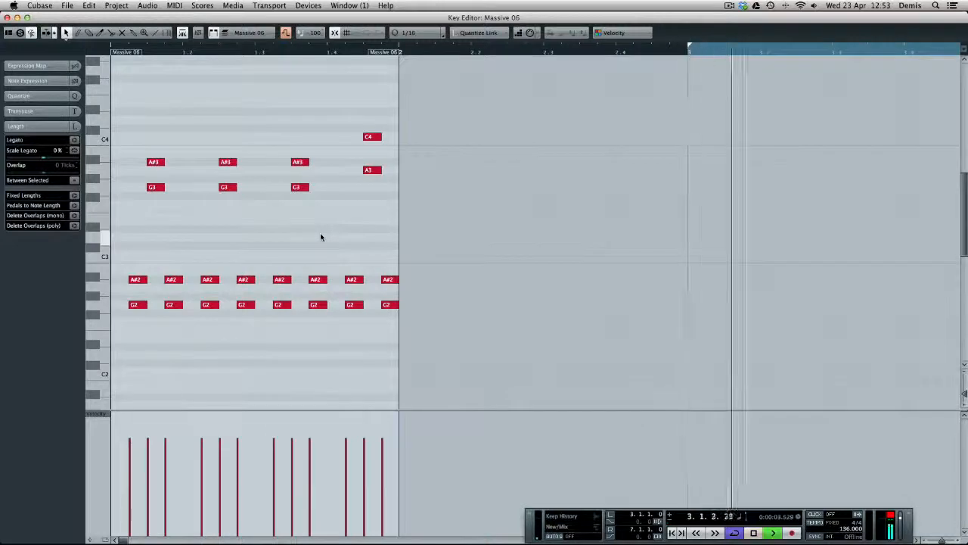
{"action": "key", "text": "space"}
{"action": "key", "text": "Return"}
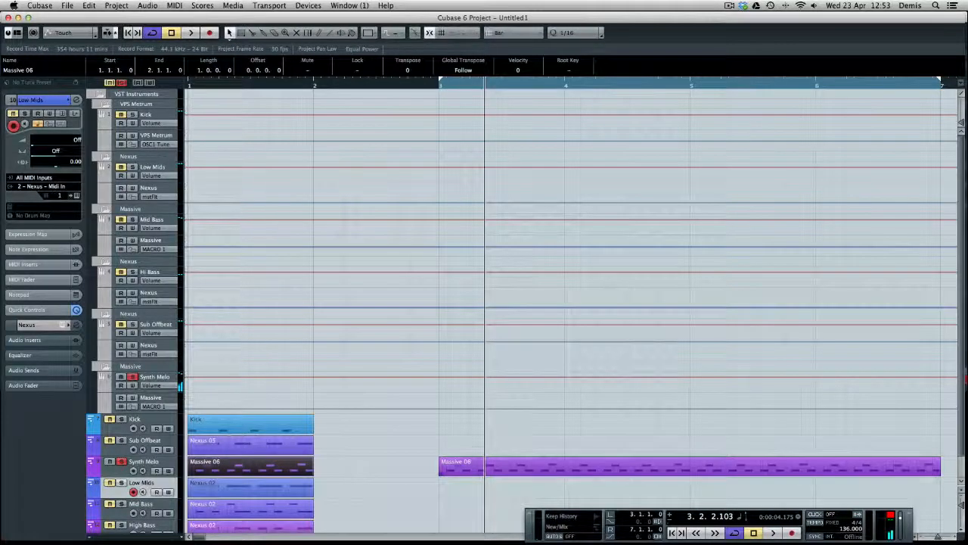
Play the four-bar Massive 06 clip from its start and open it in the Key Editor
{"action": "left_click", "coordinate": [496, 467]}
{"action": "key", "text": "KP_1"}
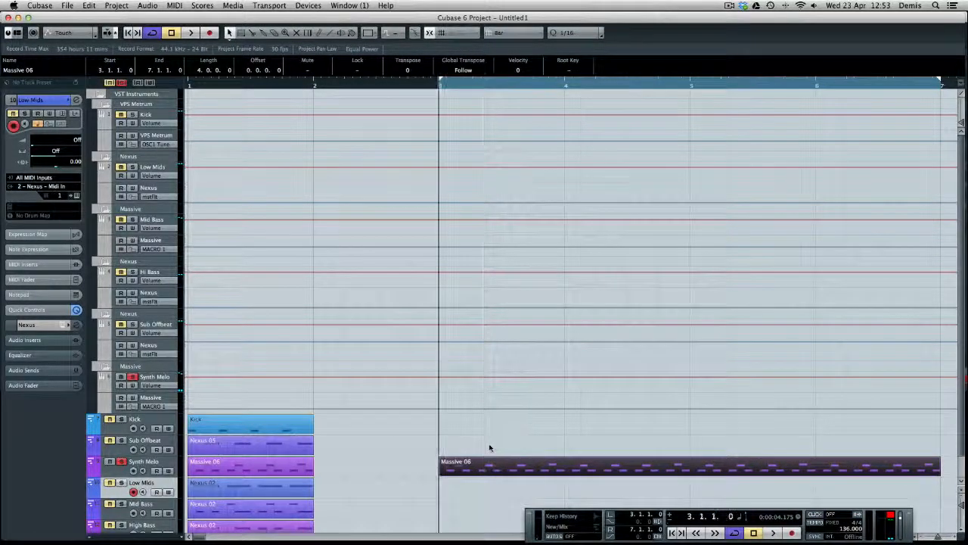
{"action": "key", "text": "space"}
{"action": "key", "text": "Return"}
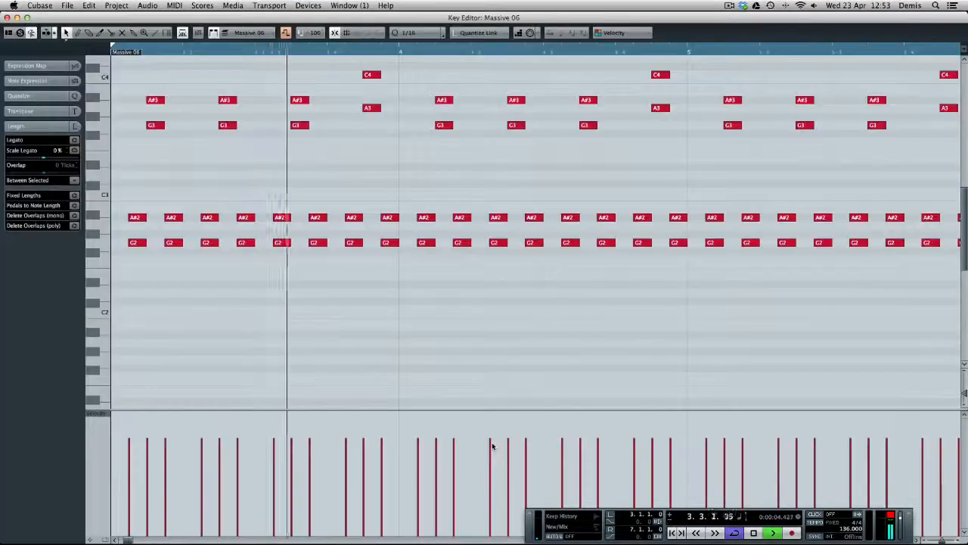
{"action": "key", "text": "g"}
{"action": "key", "text": "g"}
{"action": "key", "text": "g"}
Select all the G2 and A#2 notes across the four-bar clip and listen to the loop
{"action": "left_click_drag", "start_coordinate": [469, 184], "coordinate": [319, 246]}
{"action": "key", "text": "g"}
{"action": "key", "text": "g"}
{"action": "key", "text": "space"}
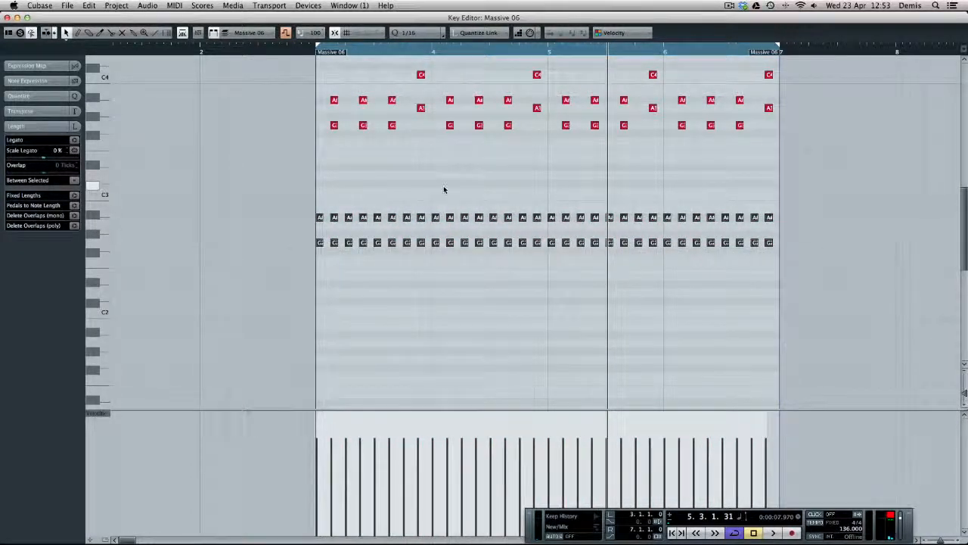
{"action": "key", "text": "space"}
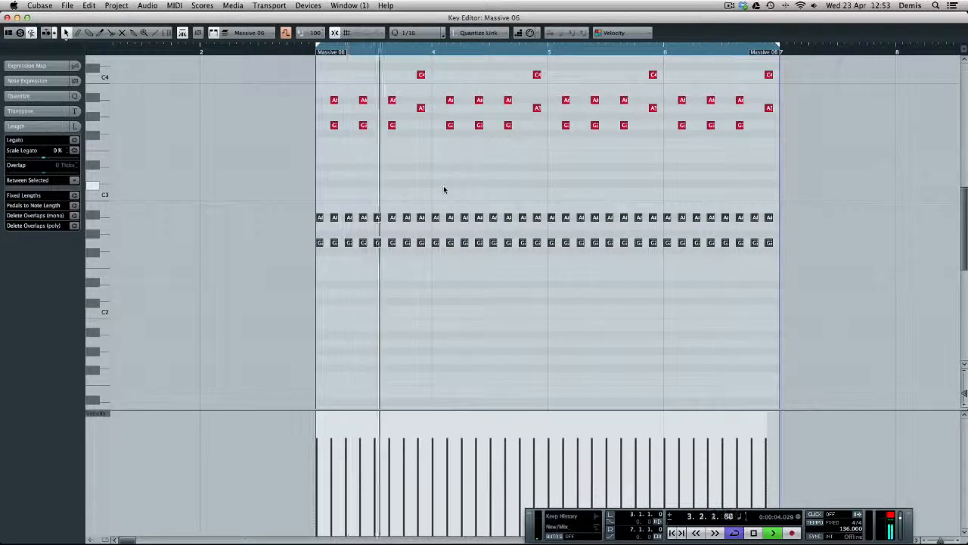
{"action": "key", "text": "space"}
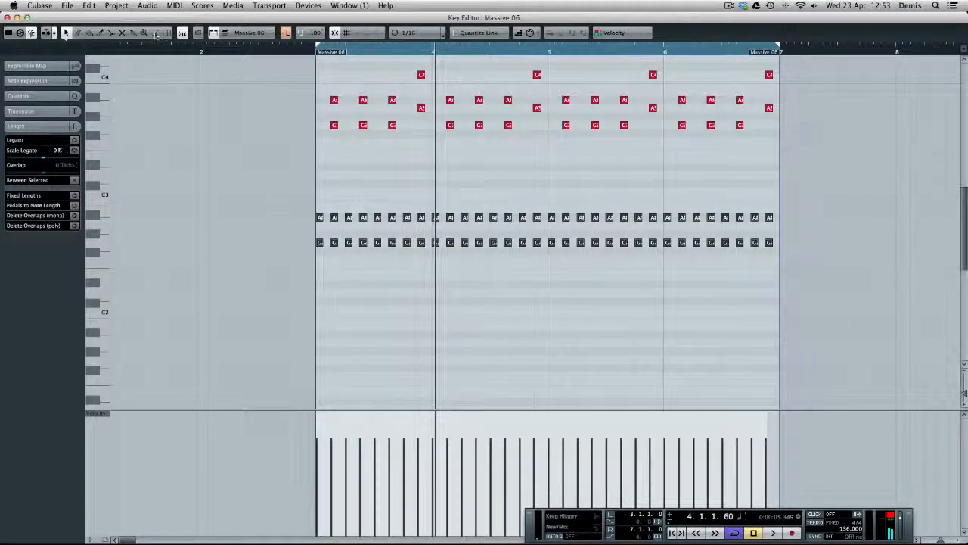
Draw a continuous row of 1/16 notes on D#1 across the whole four-bar clip with the Line tool and play it
{"action": "left_click", "coordinate": [156, 33]}
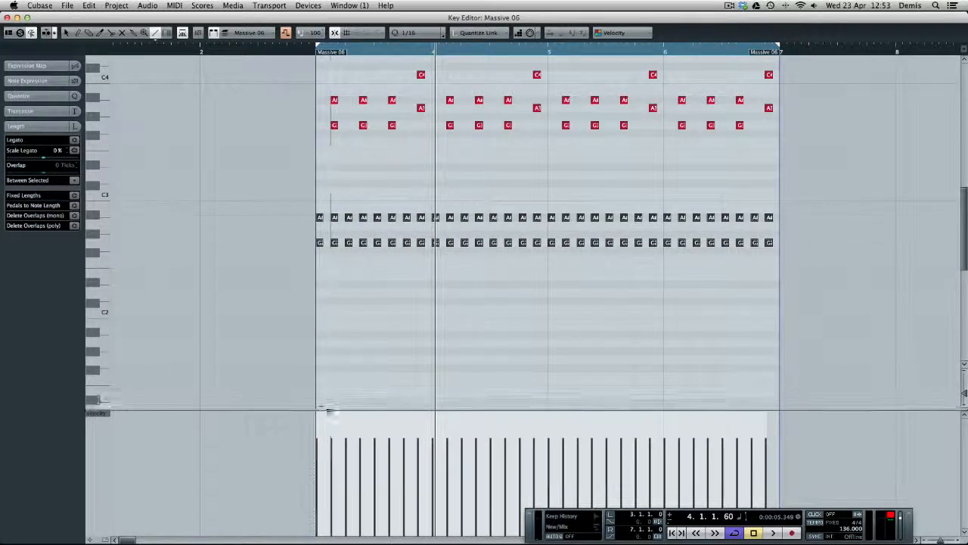
{"action": "left_click_drag", "start_coordinate": [318, 403], "coordinate": [778, 403]}
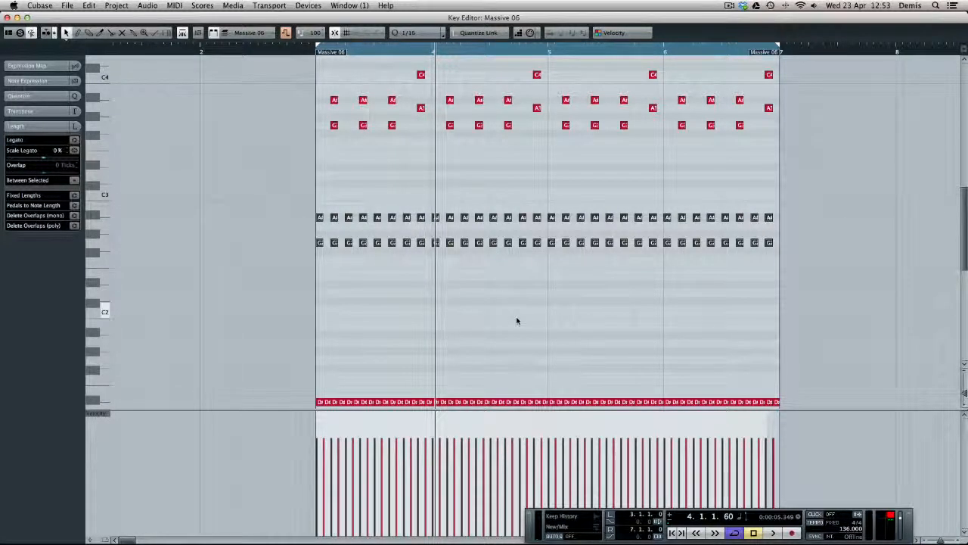
{"action": "key", "text": "space"}
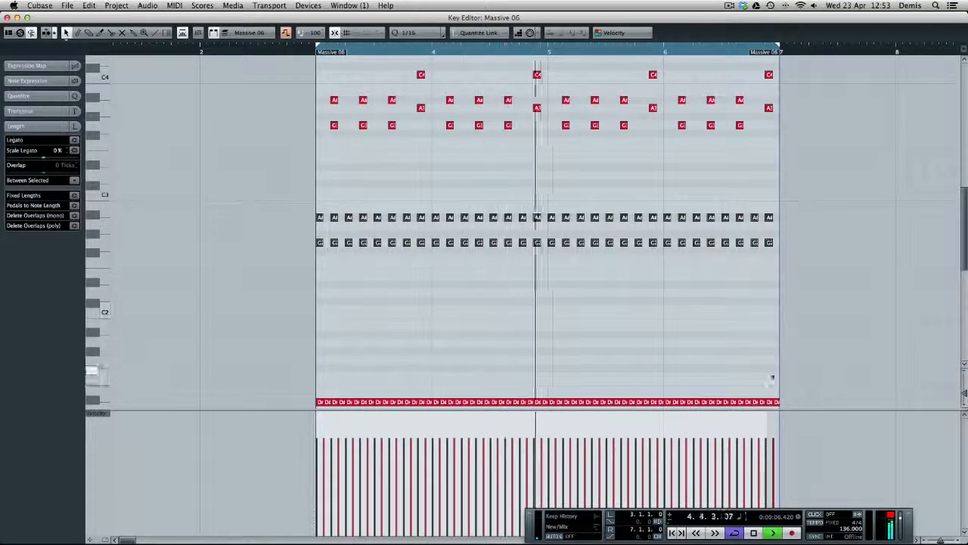
{"action": "key", "text": "space"}
Transpose the whole row of drawn 1/16 notes up to G1 and play the loop
{"action": "left_click_drag", "start_coordinate": [823, 376], "coordinate": [302, 384]}
{"action": "key", "text": "Up"}
{"action": "key", "text": "Up"}
{"action": "key", "text": "Up"}
{"action": "key", "text": "Up"}
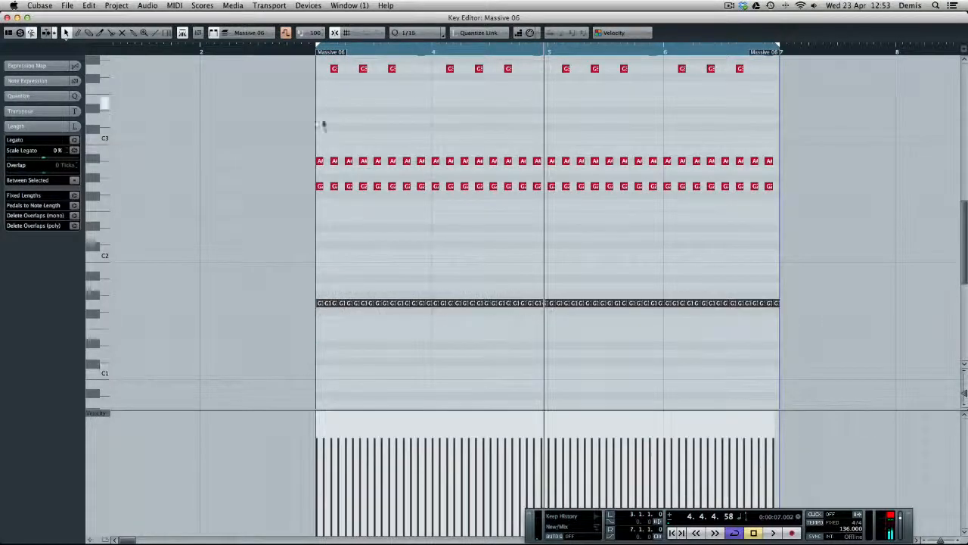
{"action": "key", "text": "space"}
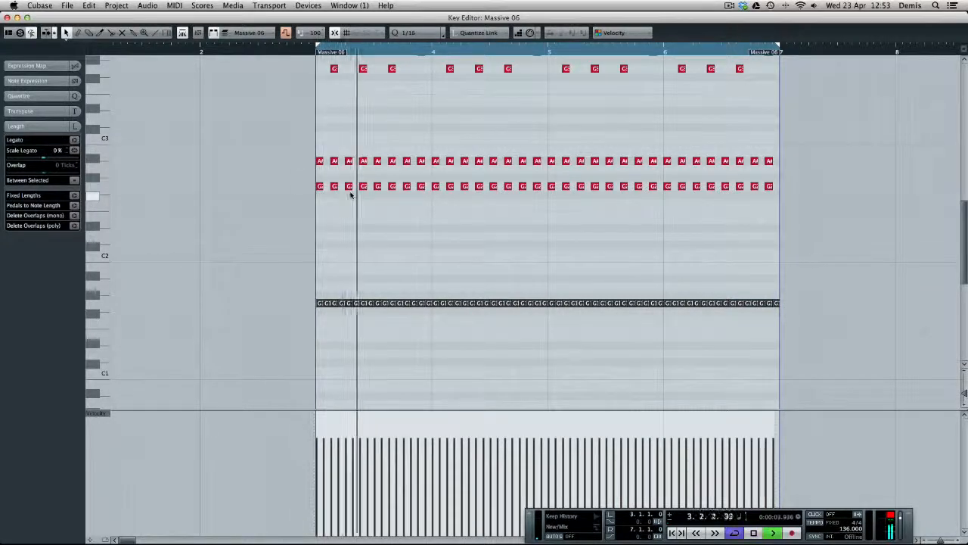
Transpose the whole row of 1/16 notes back down to D#1
{"action": "key", "text": "Down"}
{"action": "key", "text": "Down"}
{"action": "key", "text": "Down"}
{"action": "key", "text": "Down"}
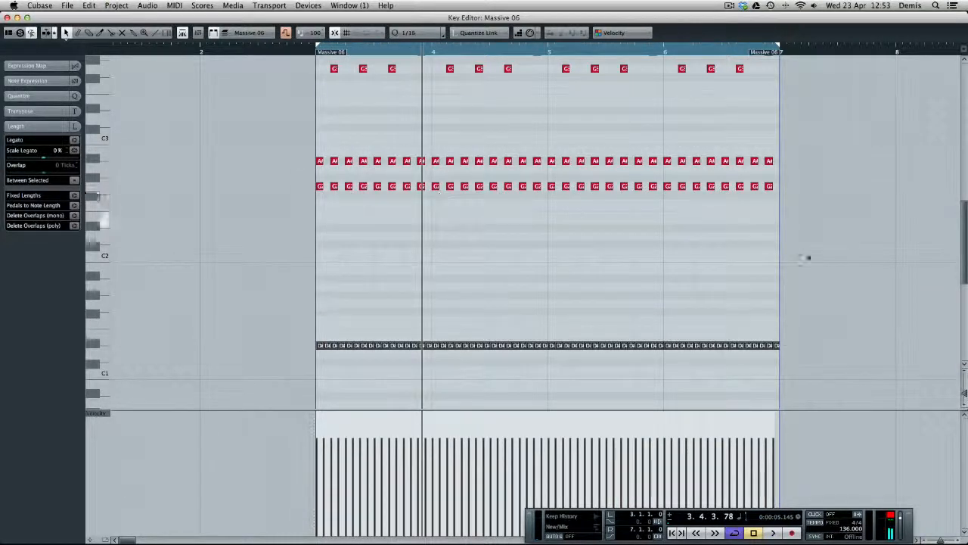
Raise the low 1/16 notes in bars 5 and 6 to G1
{"action": "left_click_drag", "start_coordinate": [854, 317], "coordinate": [551, 354]}
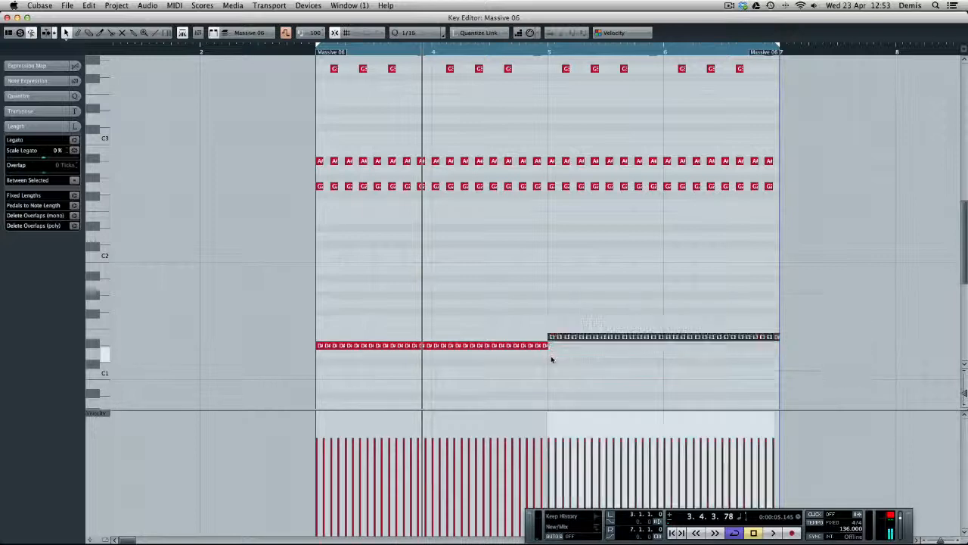
{"action": "key", "text": "Up"}
{"action": "key", "text": "Up"}
{"action": "key", "text": "Up"}
{"action": "key", "text": "Up"}
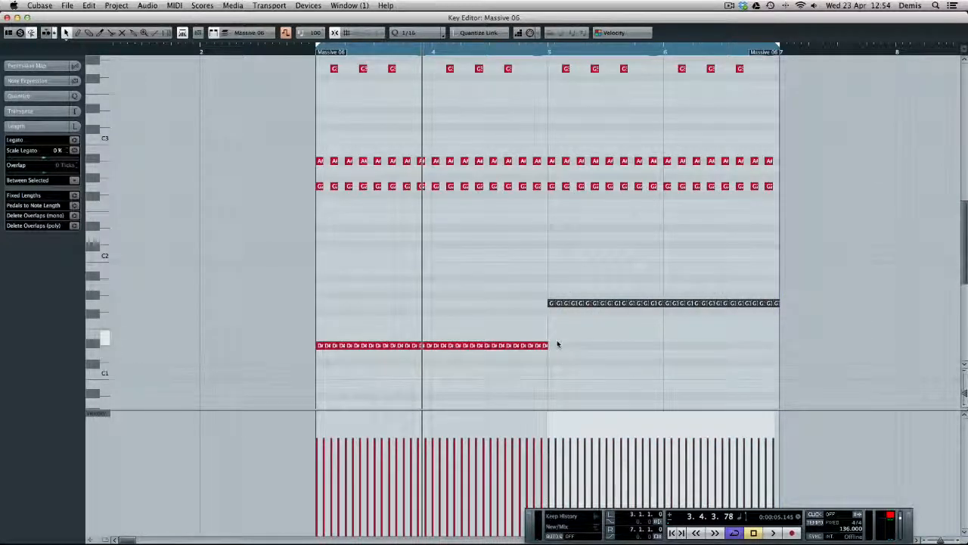
Play the edited four-bar clip from the loop start in the project window and reopen it in the Key Editor
{"action": "key", "text": "Return"}
{"action": "key", "text": "KP_1"}
{"action": "key", "text": "space"}
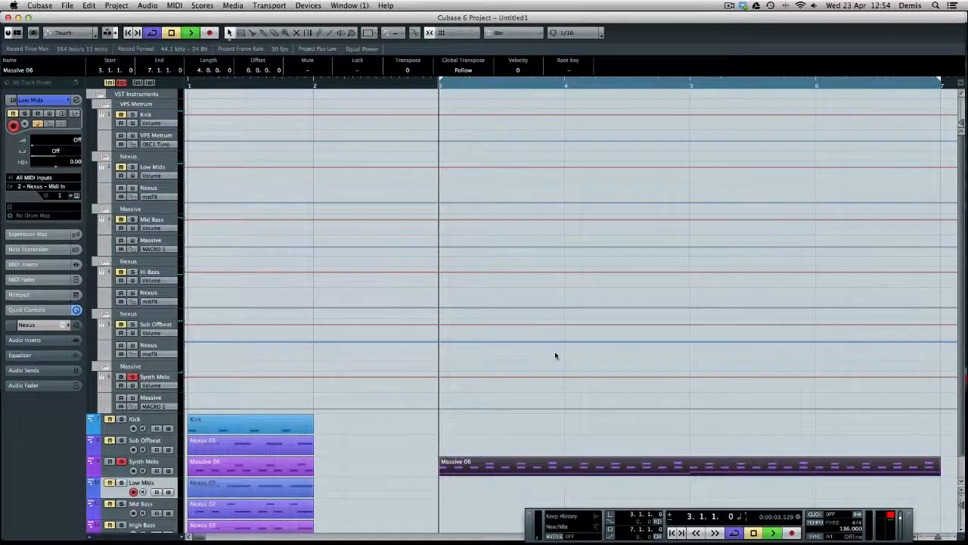
{"action": "key", "text": "g"}
{"action": "key", "text": "g"}
{"action": "key", "text": "g"}
{"action": "scroll", "coordinate": [532, 360], "scroll_direction": "right", "scroll_amount": 4}
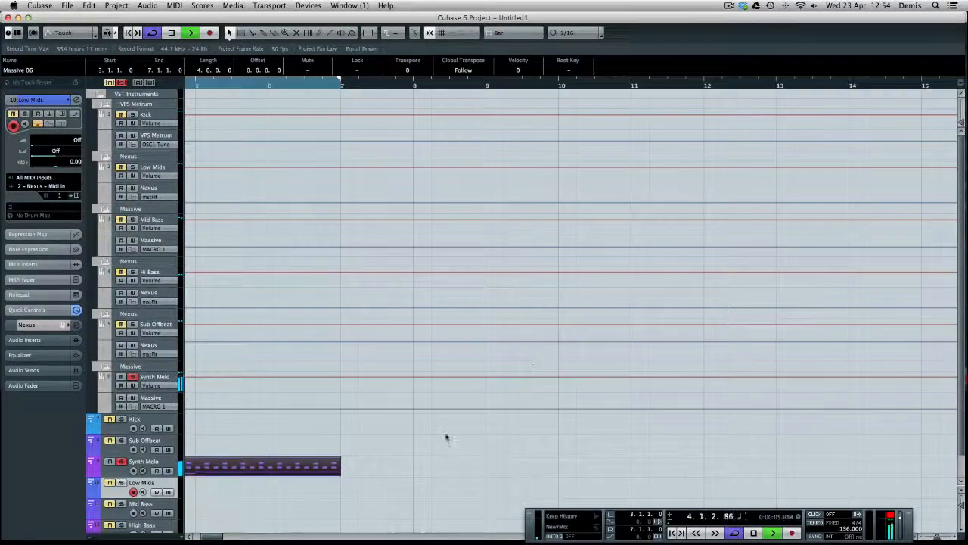
{"action": "key", "text": "g"}
{"action": "key", "text": "g"}
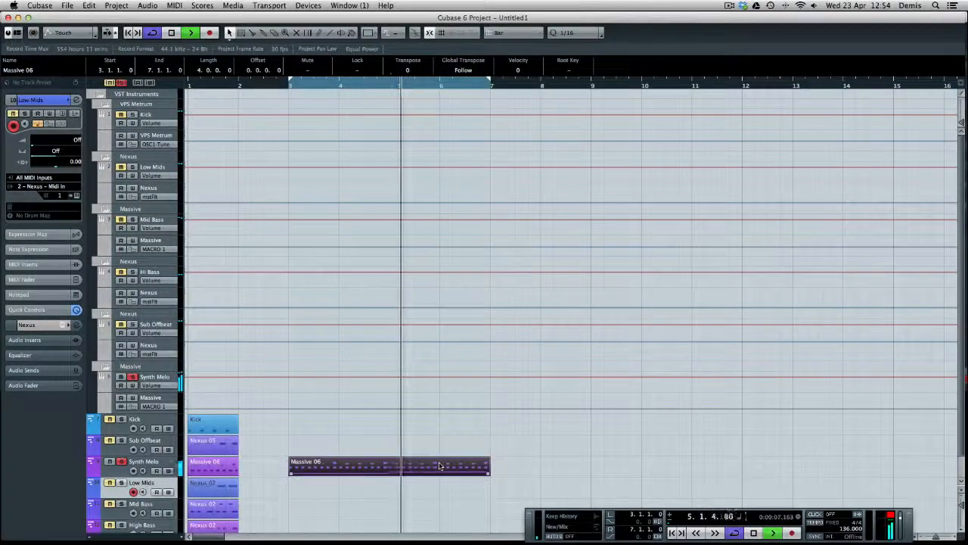
{"action": "double_click", "coordinate": [437, 470]}
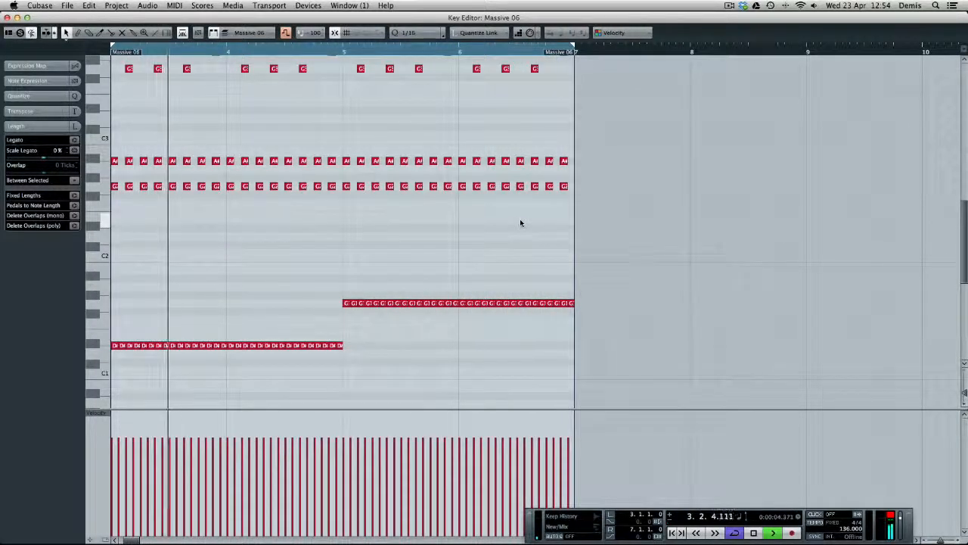
Duplicate the four-bar Massive 06 clip to bar 7 and check the Massive synth's settings during loop playback
{"action": "key", "text": "Escape"}
{"action": "key", "text": "super+d"}
{"action": "key", "text": "space"}
{"action": "left_click", "coordinate": [148, 463]}
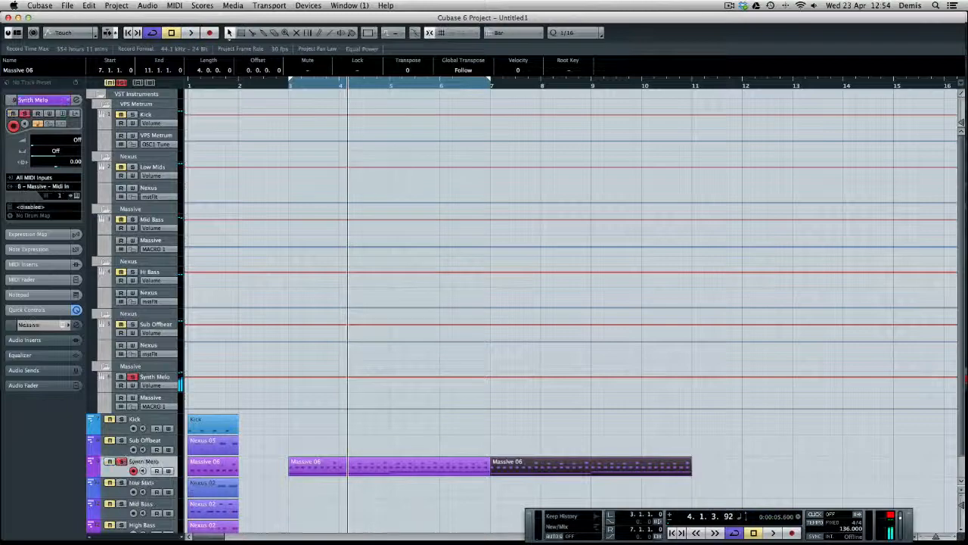
{"action": "left_click", "coordinate": [62, 323]}
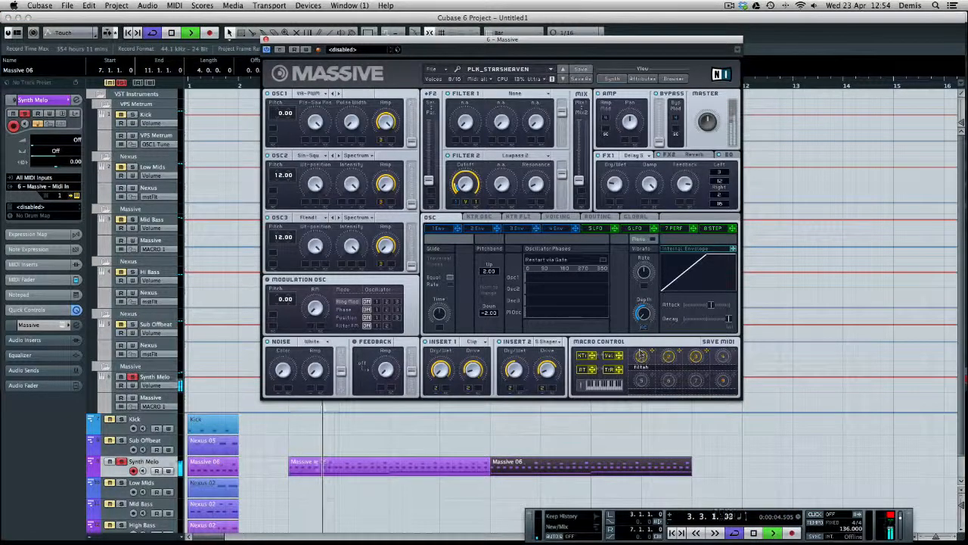
{"action": "left_click", "coordinate": [265, 39]}
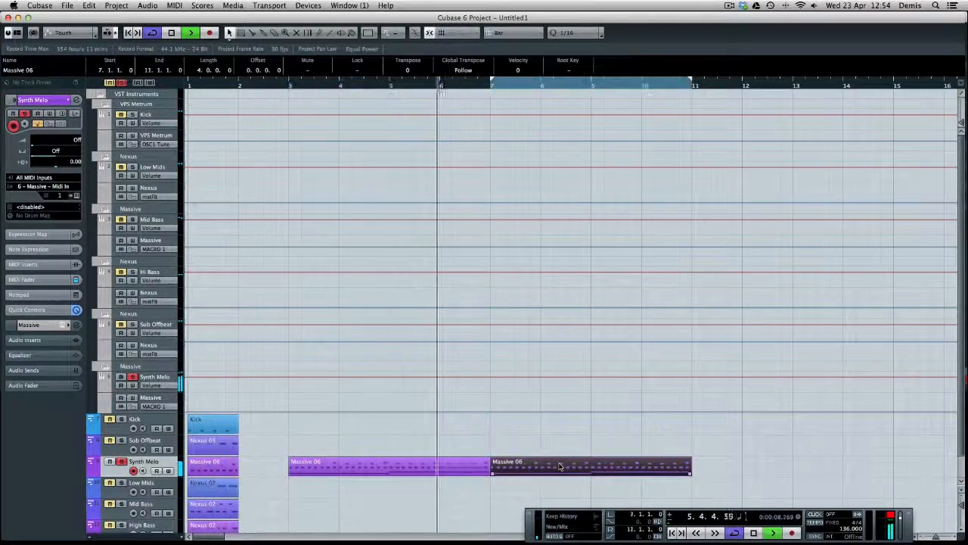
Open the copied clip in the Key Editor and lower the low 1/16 notes in bars 9 and 10 to F1
{"action": "double_click", "coordinate": [559, 466]}
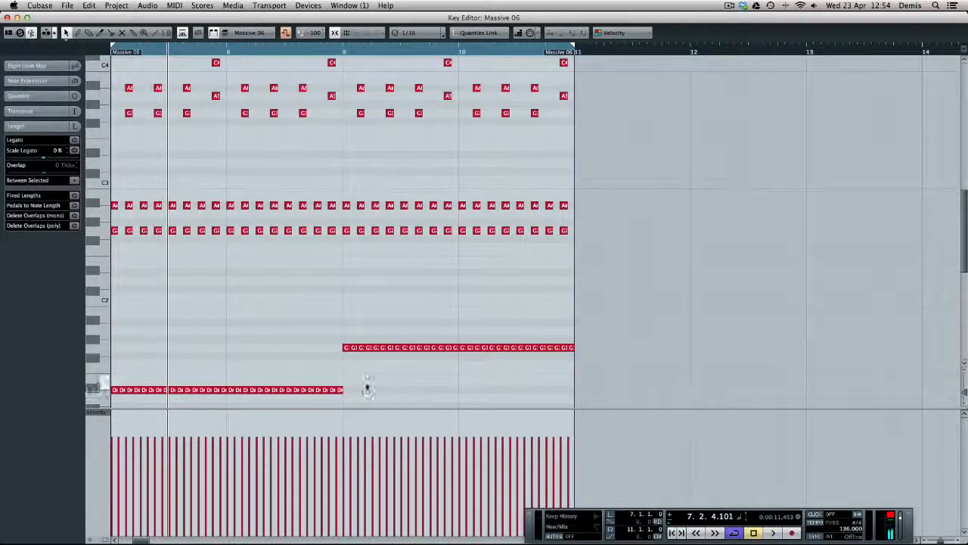
{"action": "scroll", "coordinate": [669, 163], "scroll_direction": "up", "scroll_amount": 3}
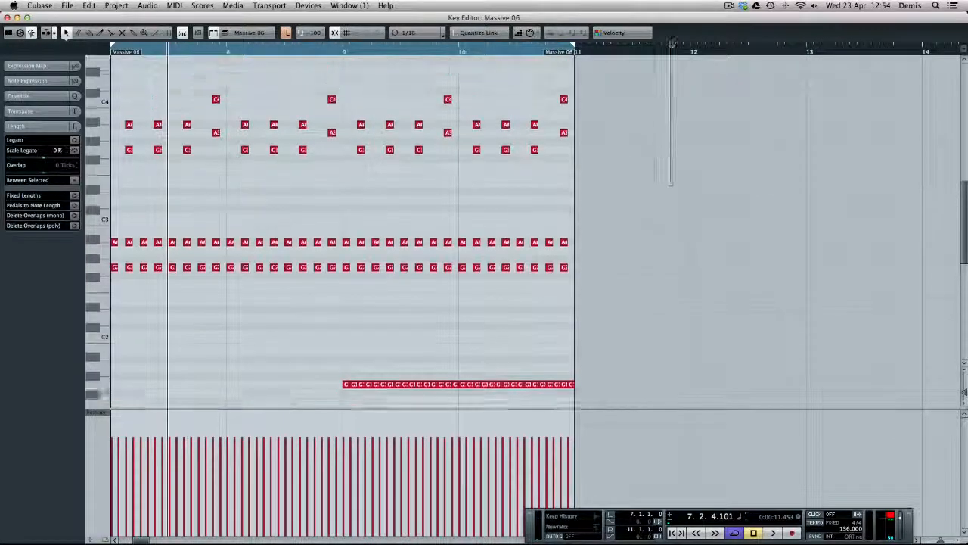
{"action": "scroll", "coordinate": [630, 401], "scroll_direction": "down", "scroll_amount": 2}
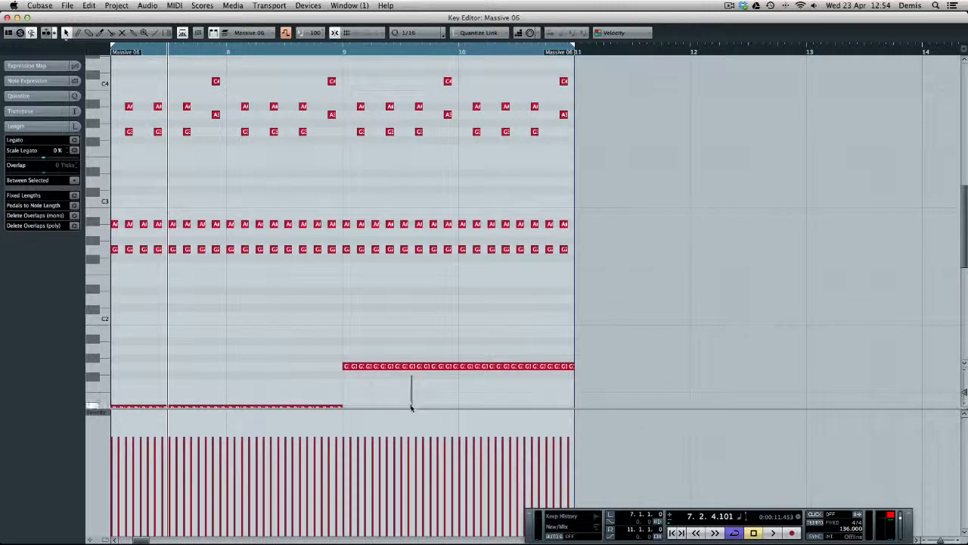
{"action": "scroll", "coordinate": [411, 408], "scroll_direction": "down", "scroll_amount": 2}
{"action": "left_click_drag", "start_coordinate": [671, 271], "coordinate": [339, 337]}
{"action": "left_click_drag", "start_coordinate": [450, 319], "coordinate": [455, 333]}
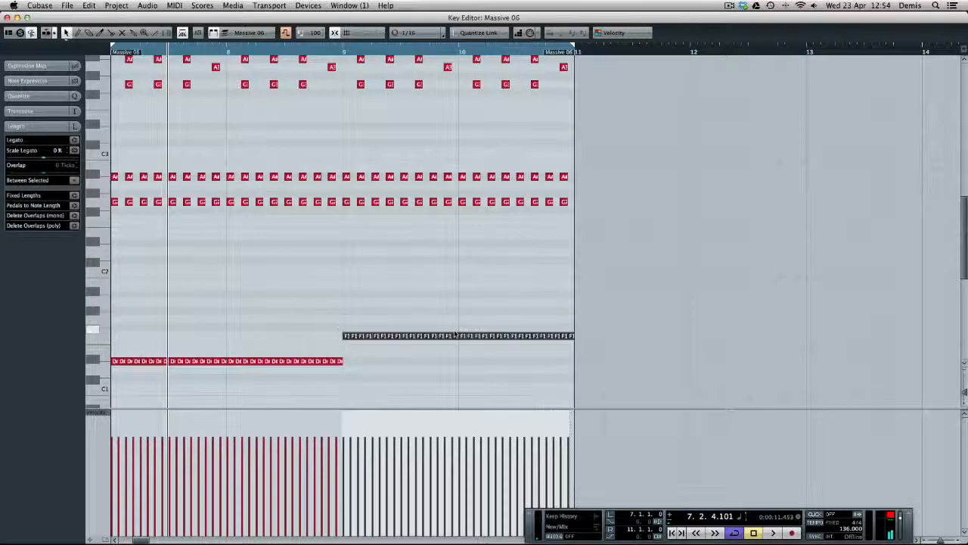
Raise the low 1/16 notes in bar 8 to F1
{"action": "left_click_drag", "start_coordinate": [381, 361], "coordinate": [335, 355]}
{"action": "left_click_drag", "start_coordinate": [228, 366], "coordinate": [229, 363]}
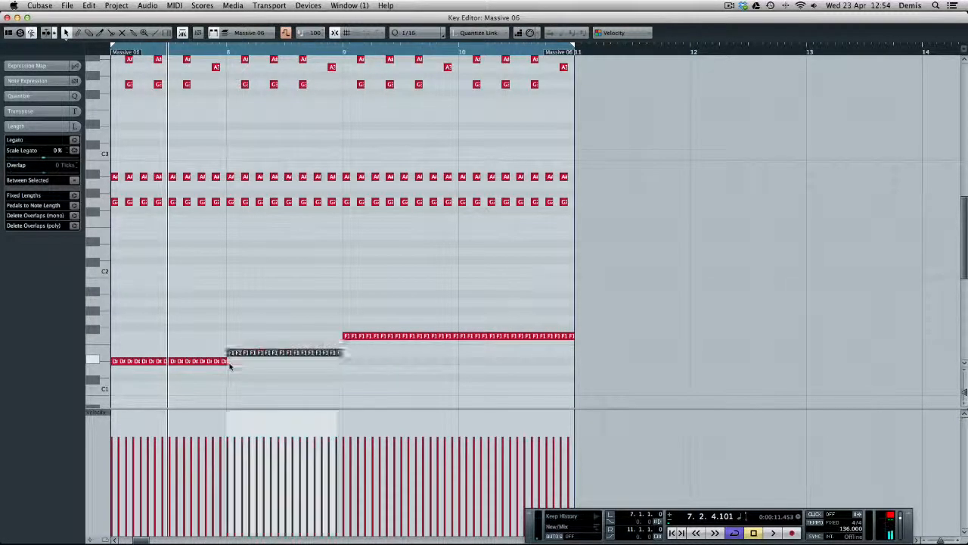
{"action": "key", "text": "Up"}
{"action": "key", "text": "Up"}
Raise the low 1/16 notes in bars 9 and 10 to G1
{"action": "left_click_drag", "start_coordinate": [345, 324], "coordinate": [617, 363]}
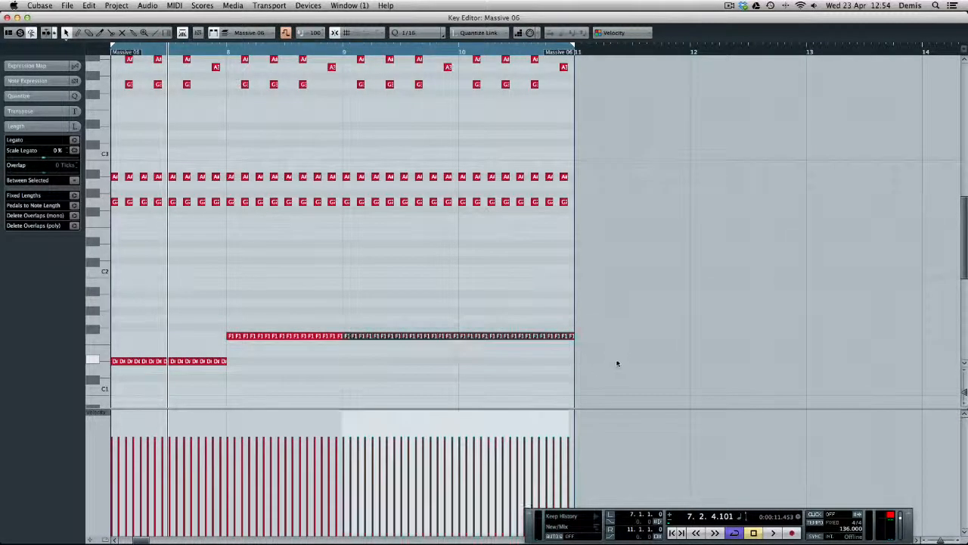
{"action": "key", "text": "Up"}
Try the low 1/16 notes of bar 10 at A#1, lower them to C1 and play the loop
{"action": "key", "text": "Up"}
{"action": "left_click_drag", "start_coordinate": [626, 299], "coordinate": [460, 340]}
{"action": "key", "text": "Up"}
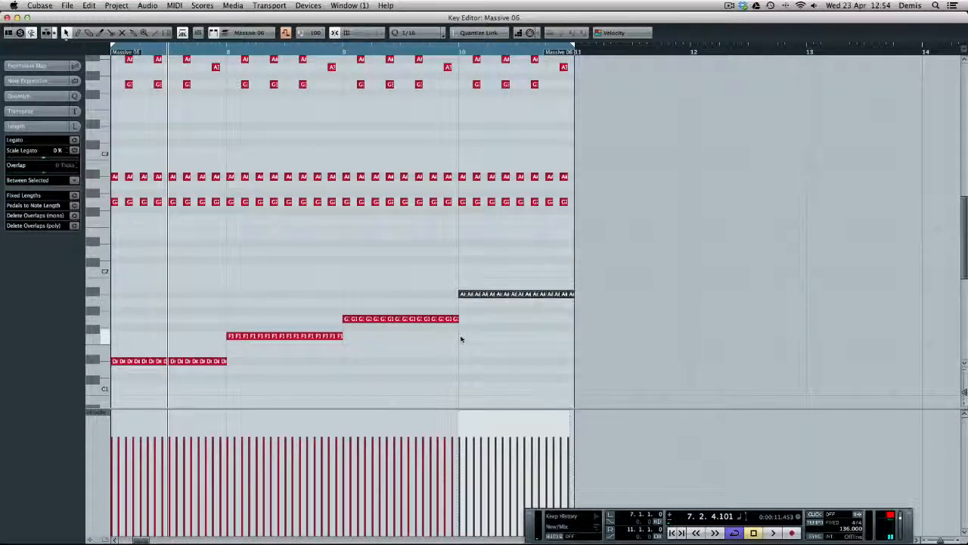
{"action": "left_click_drag", "start_coordinate": [663, 261], "coordinate": [459, 301]}
{"action": "key", "text": "Down"}
{"action": "key", "text": "Down"}
{"action": "key", "text": "Down"}
{"action": "key", "text": "Down"}
{"action": "key", "text": "Down"}
{"action": "key", "text": "Down"}
{"action": "key", "text": "Down"}
{"action": "key", "text": "Down"}
{"action": "key", "text": "Down"}
{"action": "key", "text": "Down"}
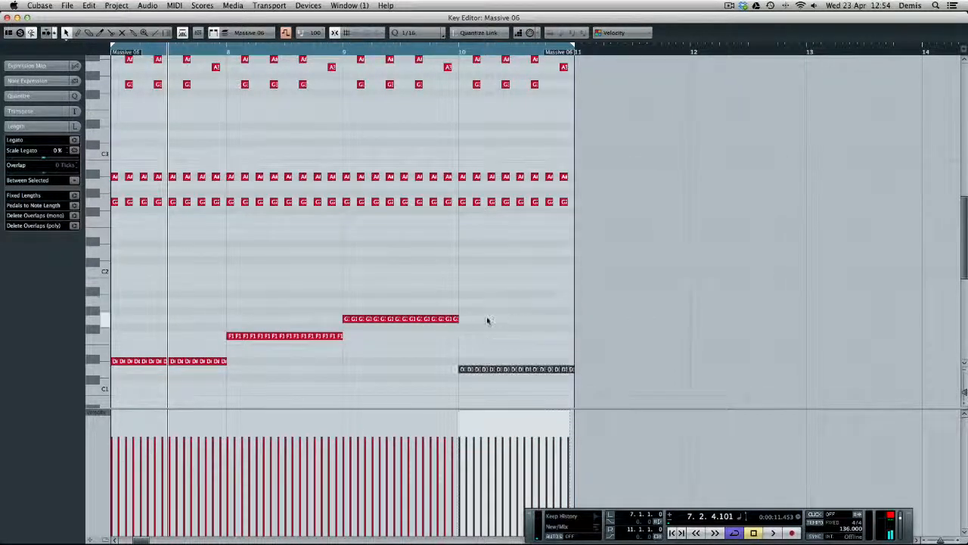
{"action": "key", "text": "space"}
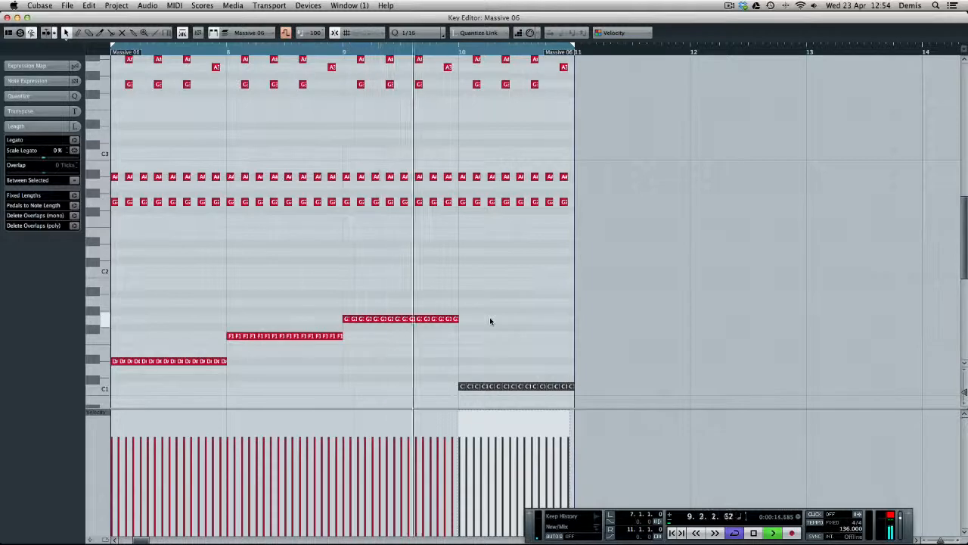
Stop playback and raise the low 1/16 notes in bar 10 back to G1
{"action": "key", "text": "space"}
{"action": "left_click_drag", "start_coordinate": [450, 372], "coordinate": [609, 393]}
{"action": "key", "text": "Up"}
{"action": "key", "text": "Up"}
{"action": "key", "text": "Up"}
{"action": "key", "text": "Up"}
{"action": "key", "text": "Up"}
{"action": "key", "text": "Up"}
{"action": "key", "text": "Up"}
Lower only the low 1/16 notes in the second half of bar 10 to C1
{"action": "left_click_drag", "start_coordinate": [603, 292], "coordinate": [527, 334]}
{"action": "key", "text": "Down"}
{"action": "key", "text": "Down"}
{"action": "key", "text": "Down"}
{"action": "key", "text": "Down"}
{"action": "key", "text": "Down"}
{"action": "key", "text": "Down"}
{"action": "key", "text": "Down"}
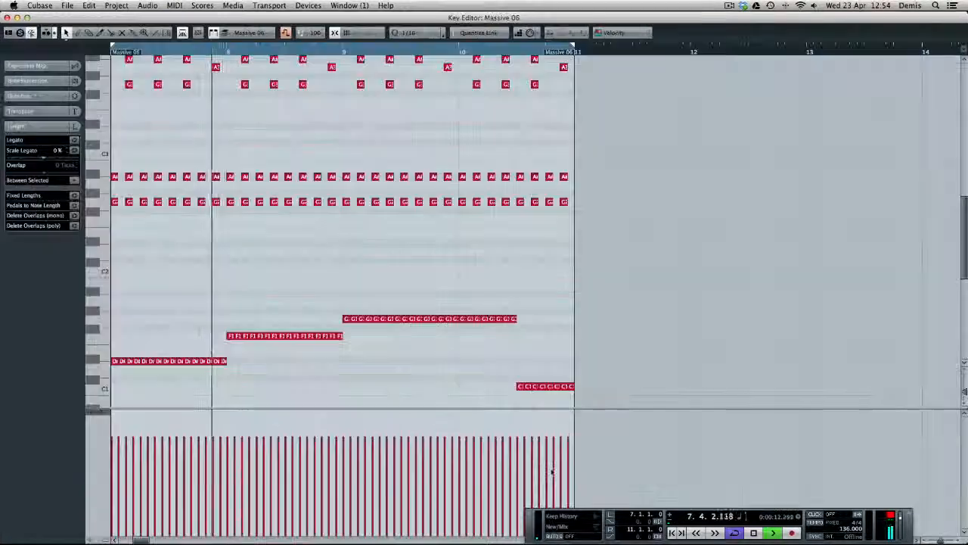
Lower the upper notes in bars 8 to 10 to F2, A2, F3 and A3, with A#3 on top at each bar end
{"action": "scroll", "coordinate": [465, 106], "scroll_direction": "up", "scroll_amount": 2}
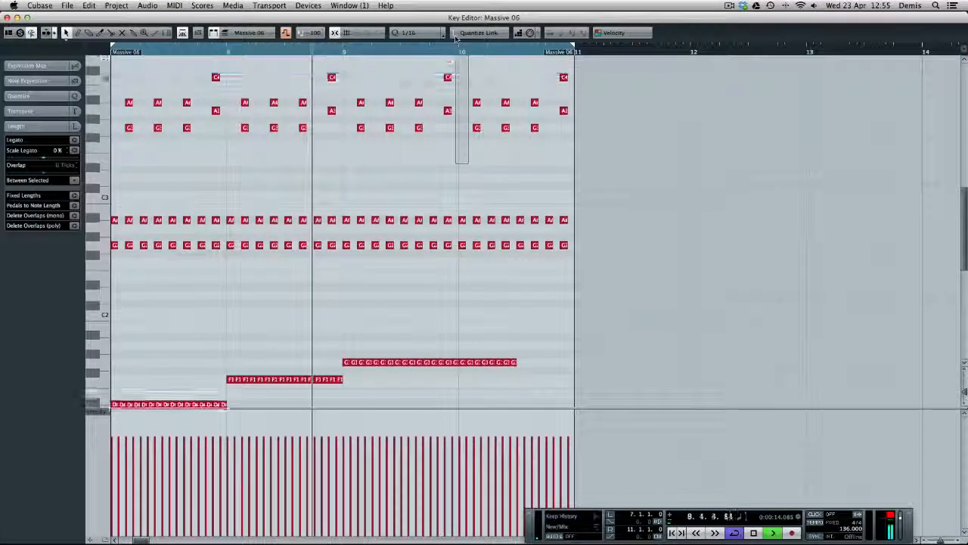
{"action": "scroll", "coordinate": [497, 143], "scroll_direction": "up", "scroll_amount": 4}
{"action": "left_click_drag", "start_coordinate": [640, 124], "coordinate": [270, 417]}
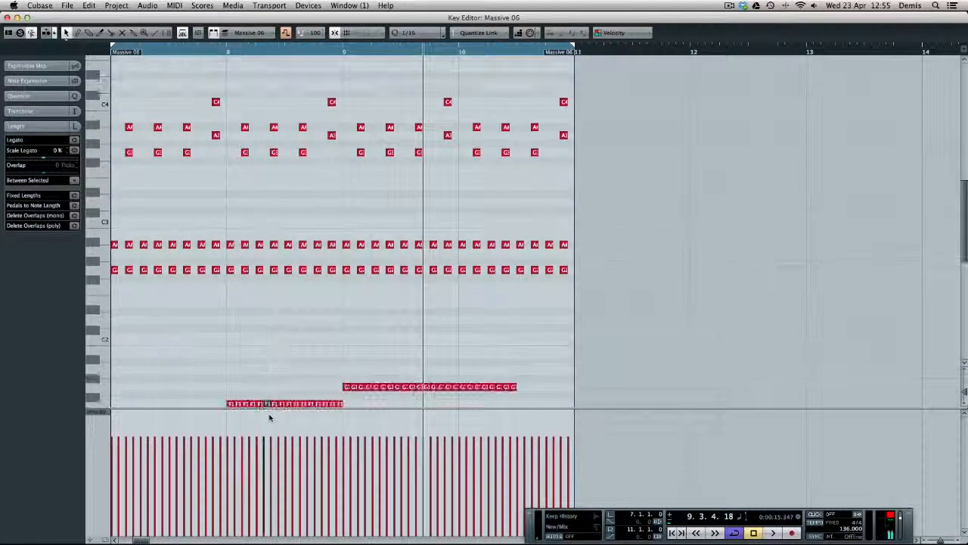
{"action": "left_click_drag", "start_coordinate": [622, 85], "coordinate": [227, 285]}
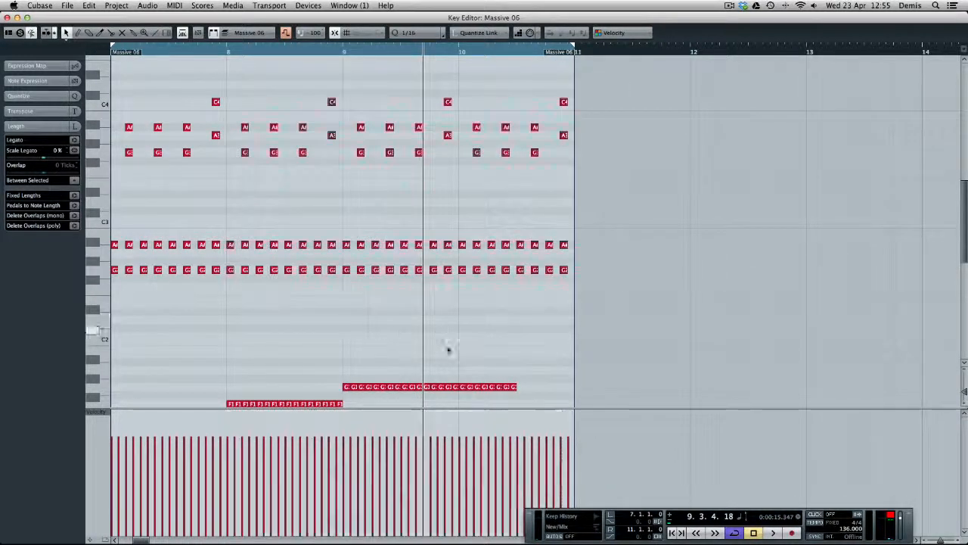
{"action": "scroll", "coordinate": [447, 350], "scroll_direction": "down", "scroll_amount": 2}
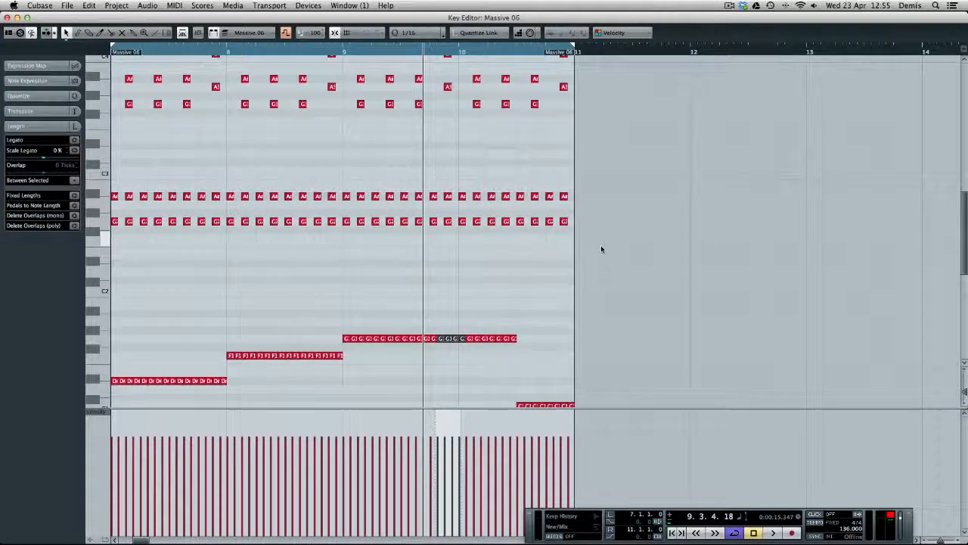
{"action": "left_click_drag", "start_coordinate": [601, 248], "coordinate": [224, 88]}
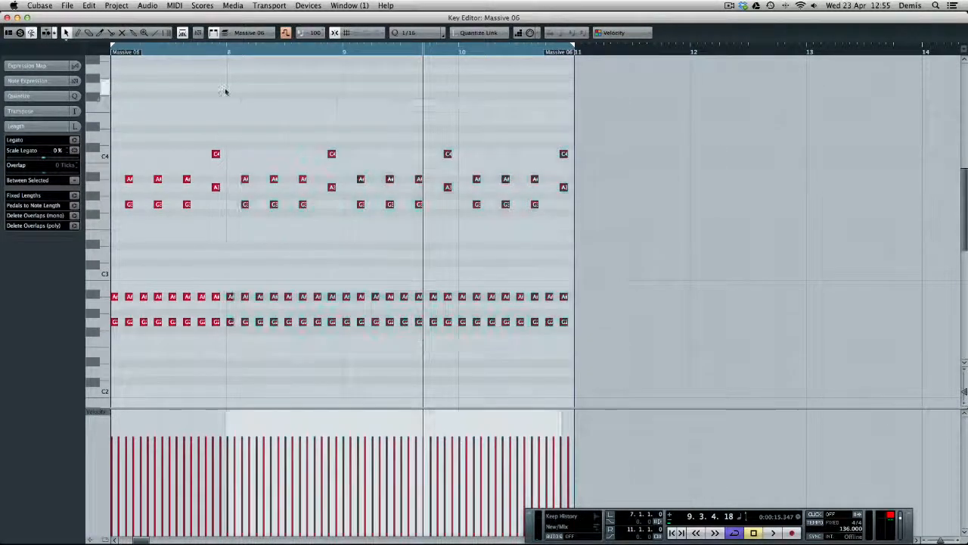
{"action": "left_click_drag", "start_coordinate": [229, 294], "coordinate": [582, 323]}
{"action": "key", "text": "Up"}
{"action": "left_click_drag", "start_coordinate": [230, 185], "coordinate": [572, 206]}
{"action": "key", "text": "Up"}
Set the lower of the two closing melody notes in bars 8, 9 and 10 to G3 and play the loop
{"action": "left_click", "coordinate": [573, 197]}
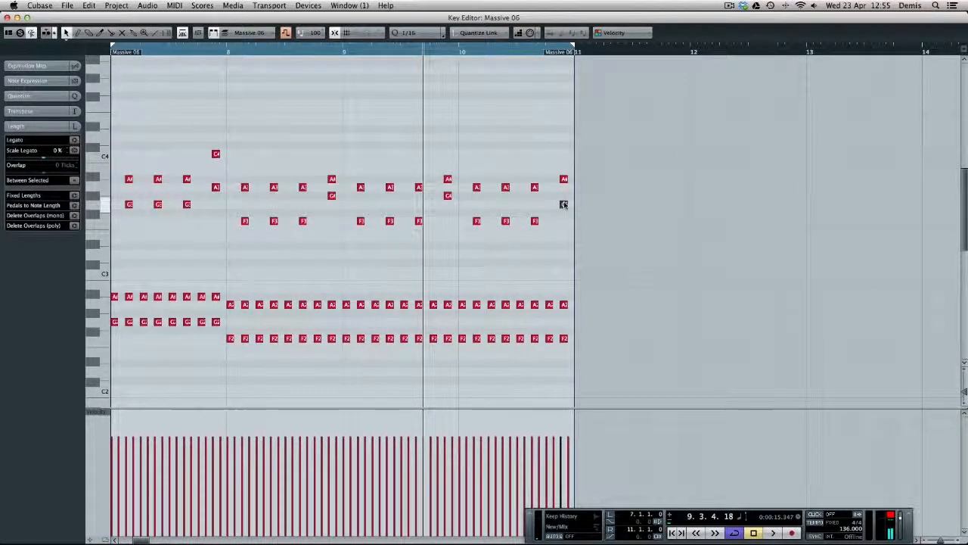
{"action": "left_click_drag", "start_coordinate": [454, 201], "coordinate": [455, 202]}
{"action": "key", "text": "Down"}
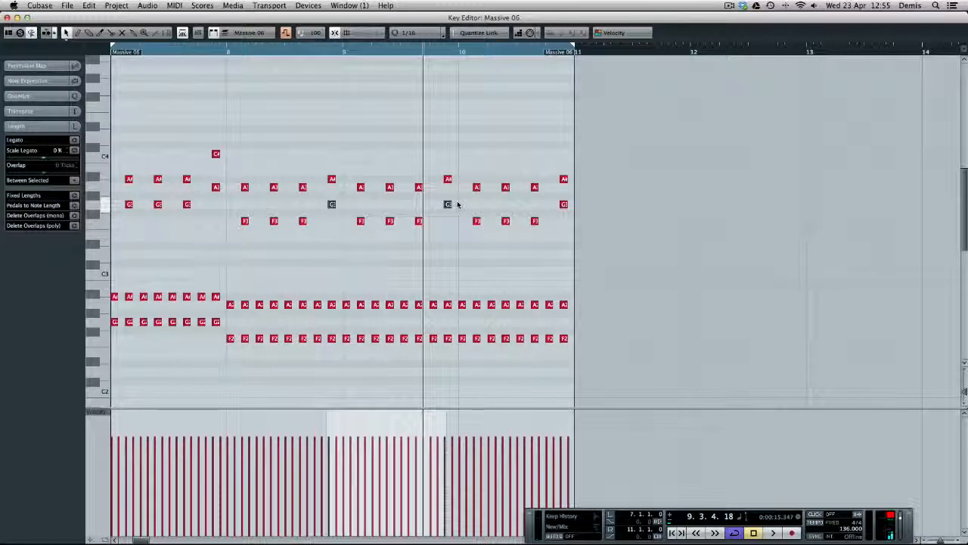
{"action": "key", "text": "space"}
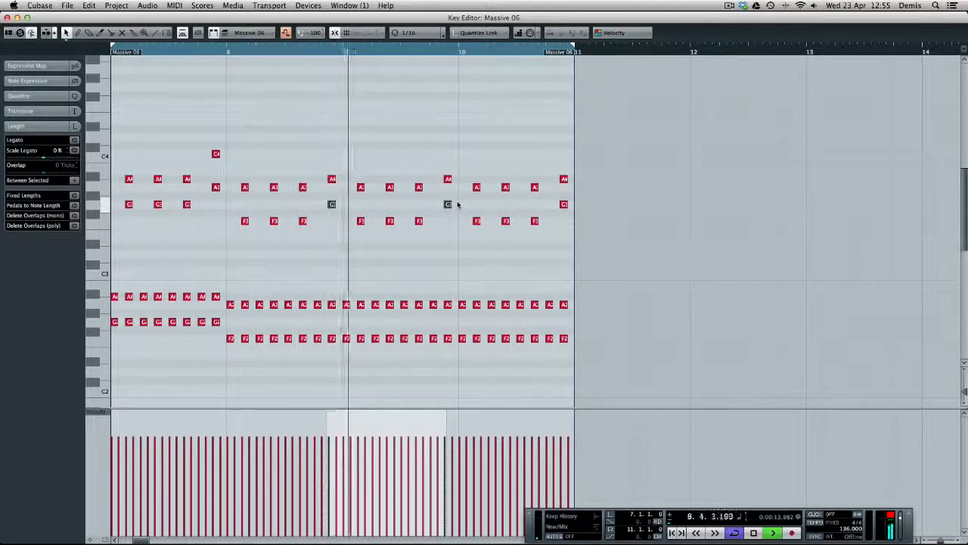
Raise the upper notes in bars 9 and 10 to A#2, D3, A#3 and D4, ending on C4 and D#4, and play the loop
{"action": "key", "text": "space"}
{"action": "left_click_drag", "start_coordinate": [626, 128], "coordinate": [343, 346]}
{"action": "left_click_drag", "start_coordinate": [540, 398], "coordinate": [543, 425]}
{"action": "left_click_drag", "start_coordinate": [613, 86], "coordinate": [348, 240]}
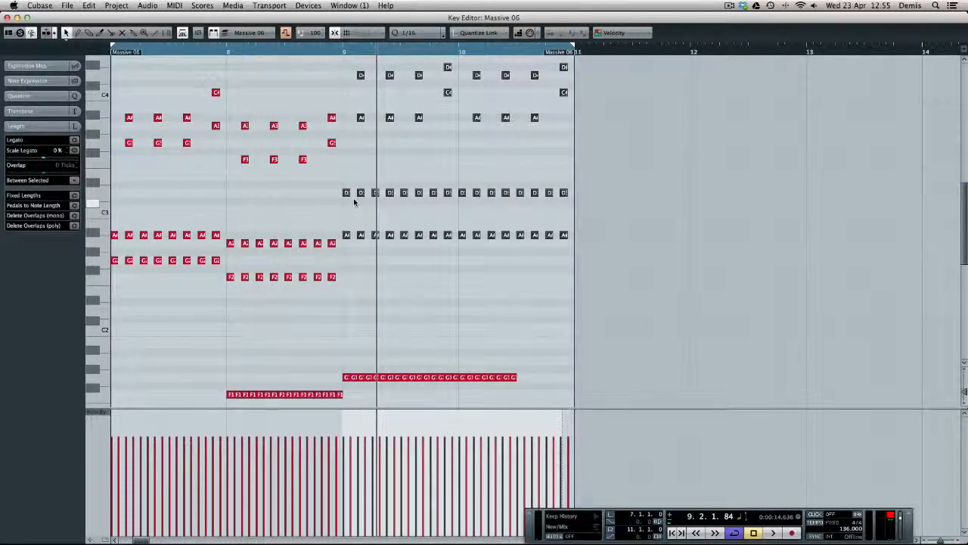
{"action": "left_click_drag", "start_coordinate": [592, 196], "coordinate": [316, 203]}
{"action": "left_click_drag", "start_coordinate": [497, 145], "coordinate": [472, 57]}
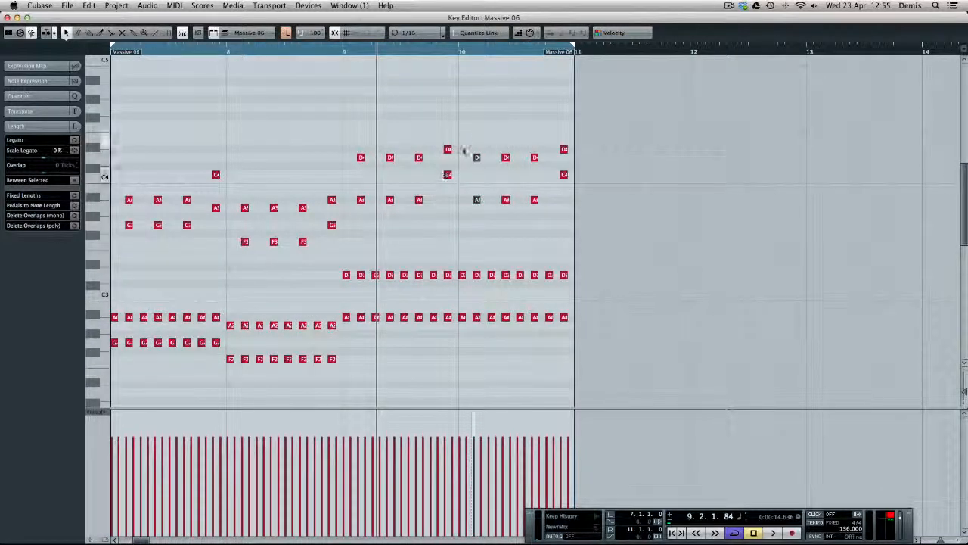
{"action": "key", "text": "space"}
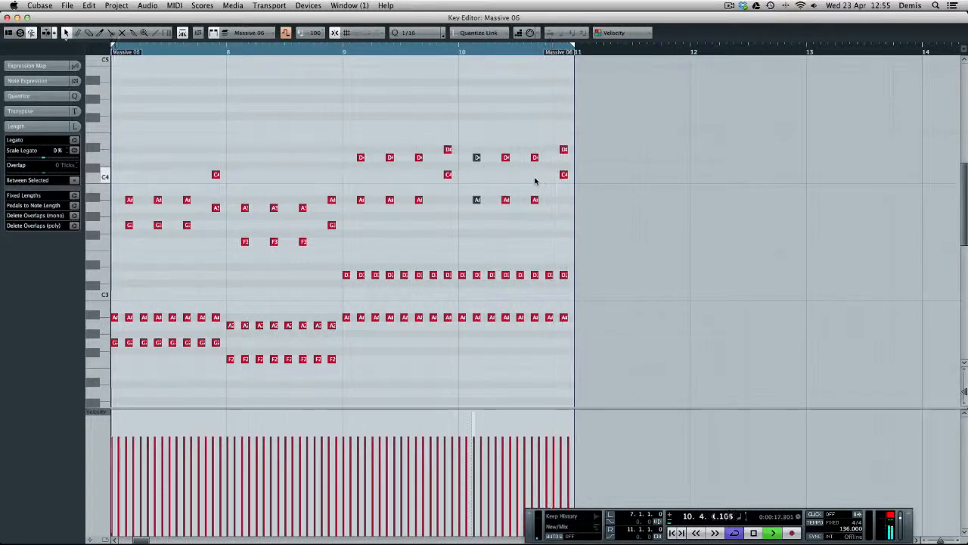
Stop playback and raise the low 1/16 notes in the second half of bar 10
{"action": "key", "text": "space"}
{"action": "left_click_drag", "start_coordinate": [655, 99], "coordinate": [655, 423]}
{"action": "left_click_drag", "start_coordinate": [631, 370], "coordinate": [508, 407]}
{"action": "key", "text": "Up"}
{"action": "key", "text": "Up"}
{"action": "key", "text": "Up"}
{"action": "key", "text": "Up"}
{"action": "key", "text": "Up"}
{"action": "key", "text": "Up"}
{"action": "key", "text": "Up"}
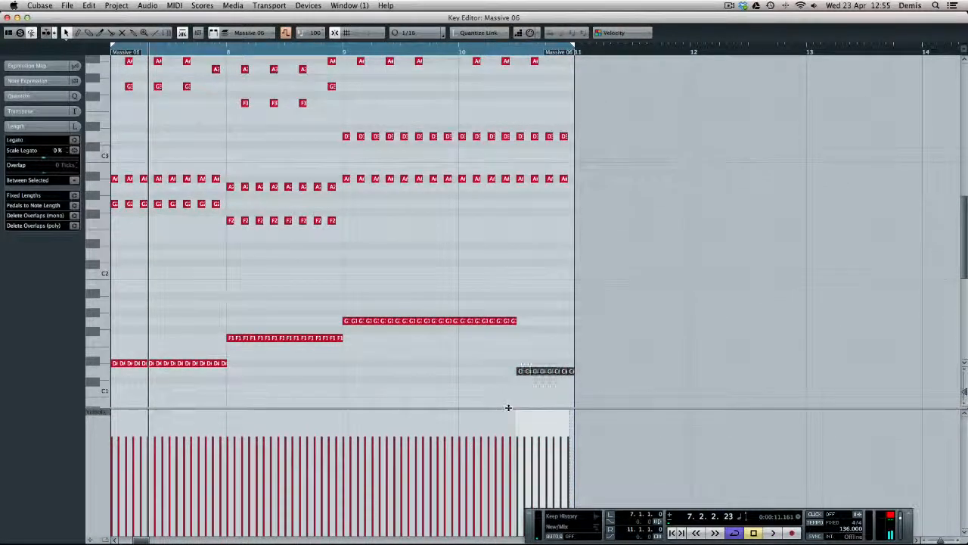
Return to the project window, duplicate the edited clip to bar 11 and open the copy in the Key Editor
{"action": "key", "text": "Return"}
{"action": "key", "text": "super+d"}
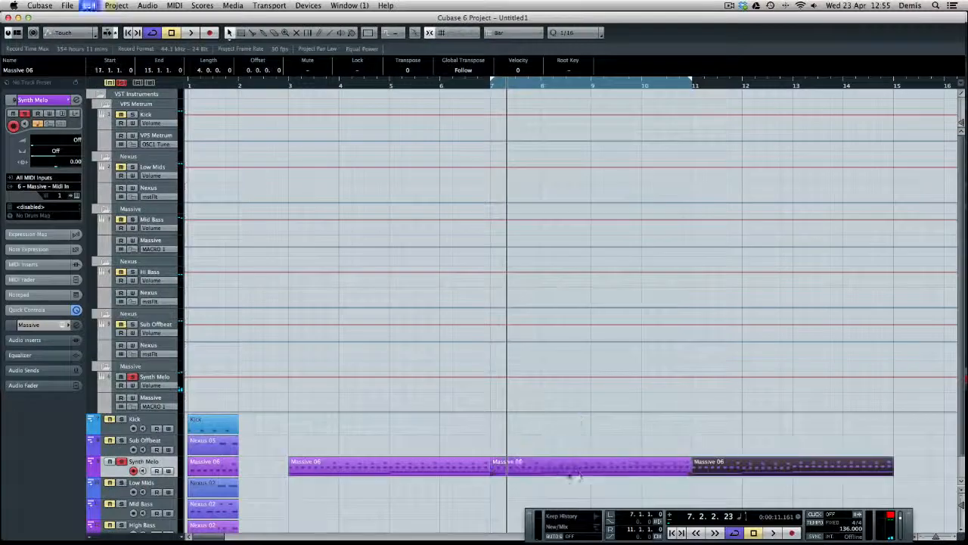
{"action": "double_click", "coordinate": [759, 466]}
Raise the low 1/16 notes in the second half of bar 14 to C2
{"action": "left_click_drag", "start_coordinate": [627, 320], "coordinate": [462, 371]}
{"action": "left_click", "coordinate": [634, 321]}
{"action": "left_click_drag", "start_coordinate": [704, 306], "coordinate": [520, 359]}
{"action": "key", "text": "Up"}
{"action": "key", "text": "Up"}
{"action": "key", "text": "Up"}
{"action": "key", "text": "Up"}
{"action": "key", "text": "Up"}
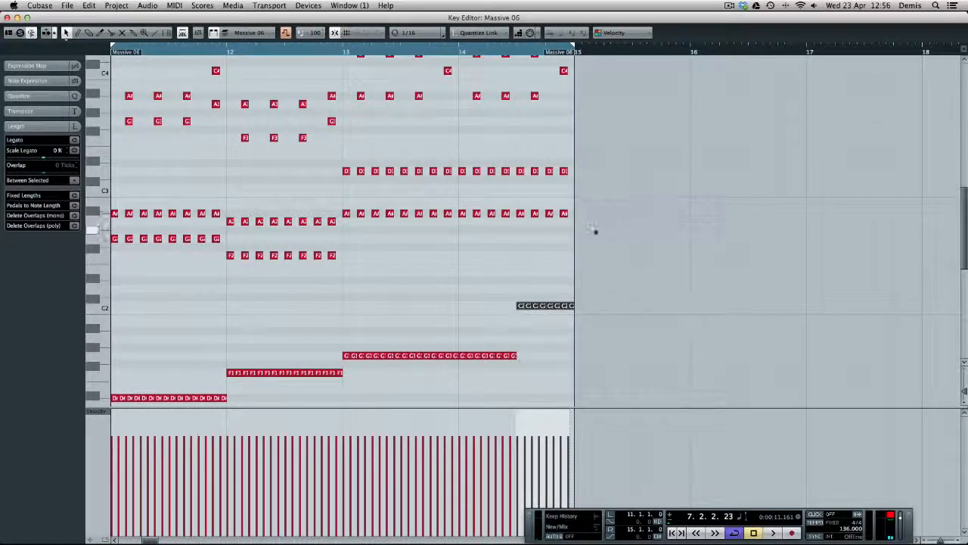
Lower the upper notes in the second half of bar 14 by one semitone and set their D3 row to D#3
{"action": "left_click_drag", "start_coordinate": [597, 231], "coordinate": [523, 97]}
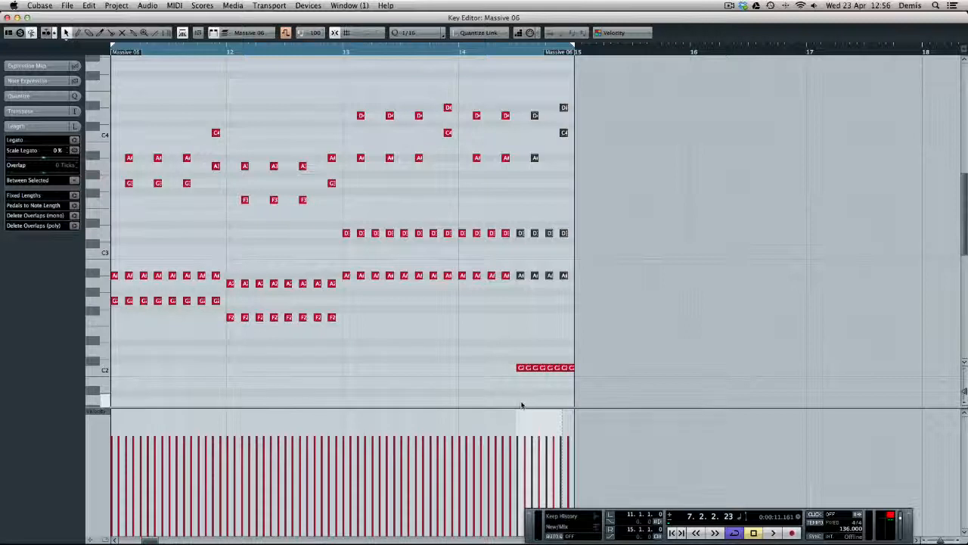
{"action": "key", "text": "Down"}
{"action": "left_click_drag", "start_coordinate": [511, 242], "coordinate": [521, 260]}
{"action": "key", "text": "Down"}
{"action": "key", "text": "Up"}
{"action": "key", "text": "Up"}
{"action": "key", "text": "Up"}
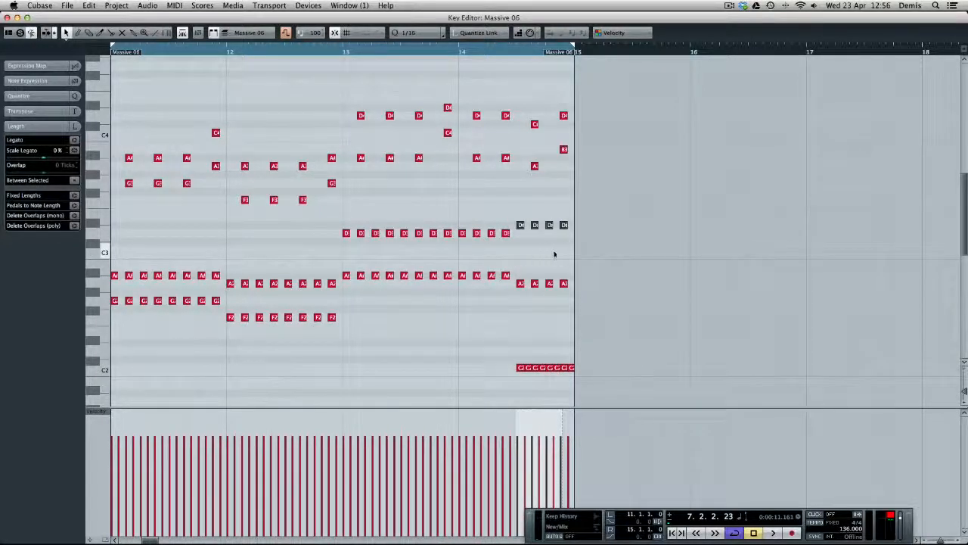
Set the last two top melody notes of bar 14 to D#4, the final lower one to C4, and play the ending
{"action": "left_click_drag", "start_coordinate": [588, 86], "coordinate": [524, 173]}
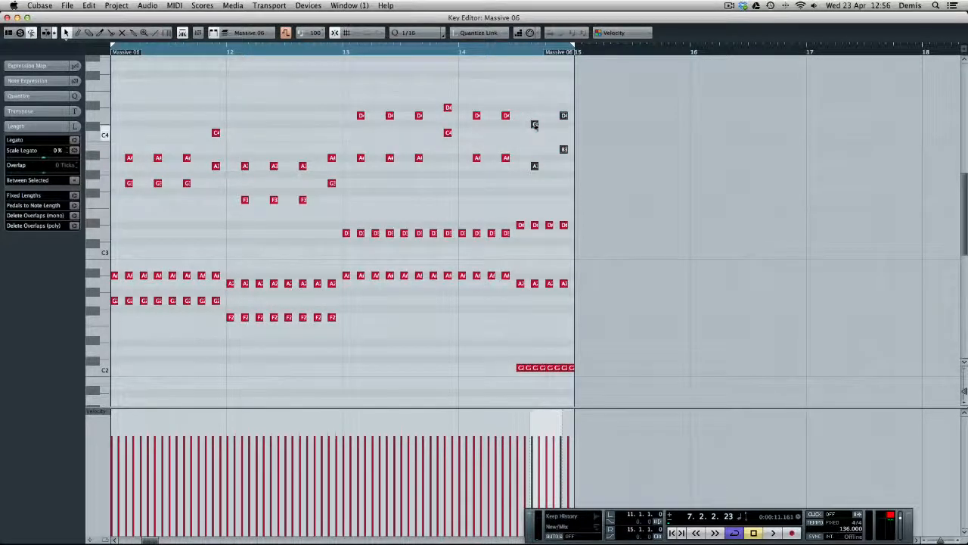
{"action": "left_click_drag", "start_coordinate": [534, 123], "coordinate": [535, 116]}
{"action": "left_click", "coordinate": [564, 115]}
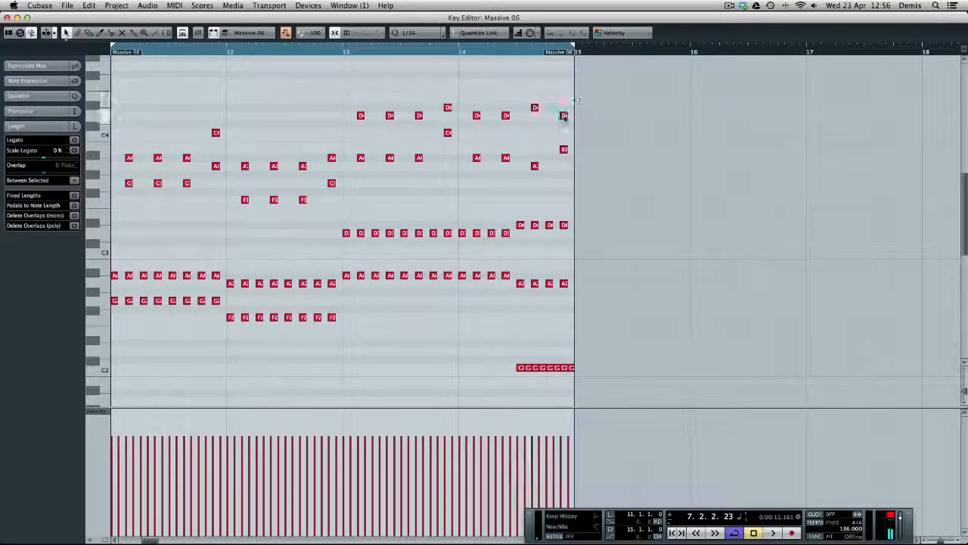
{"action": "left_click_drag", "start_coordinate": [563, 149], "coordinate": [563, 107]}
{"action": "left_click_drag", "start_coordinate": [464, 51], "coordinate": [449, 52]}
{"action": "key", "text": "space"}
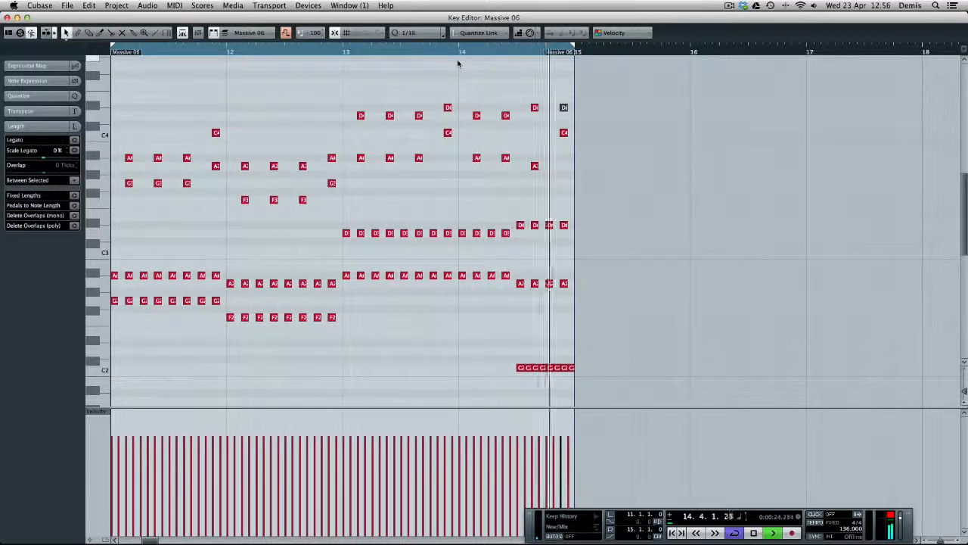
Stop playback and lower the four A2 notes in the second half of bar 14 to G2
{"action": "key", "text": "space"}
{"action": "left_click_drag", "start_coordinate": [613, 376], "coordinate": [622, 439]}
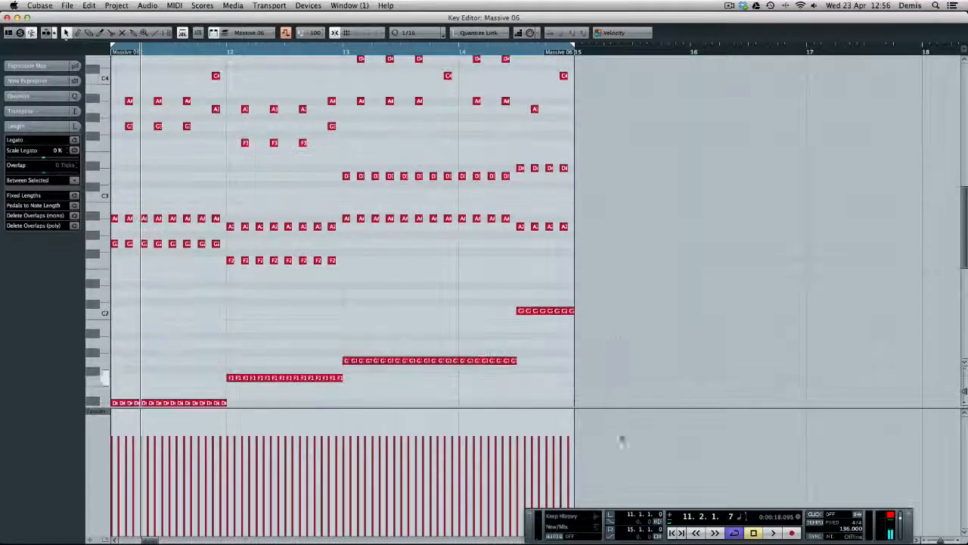
{"action": "left_click_drag", "start_coordinate": [638, 243], "coordinate": [635, 59]}
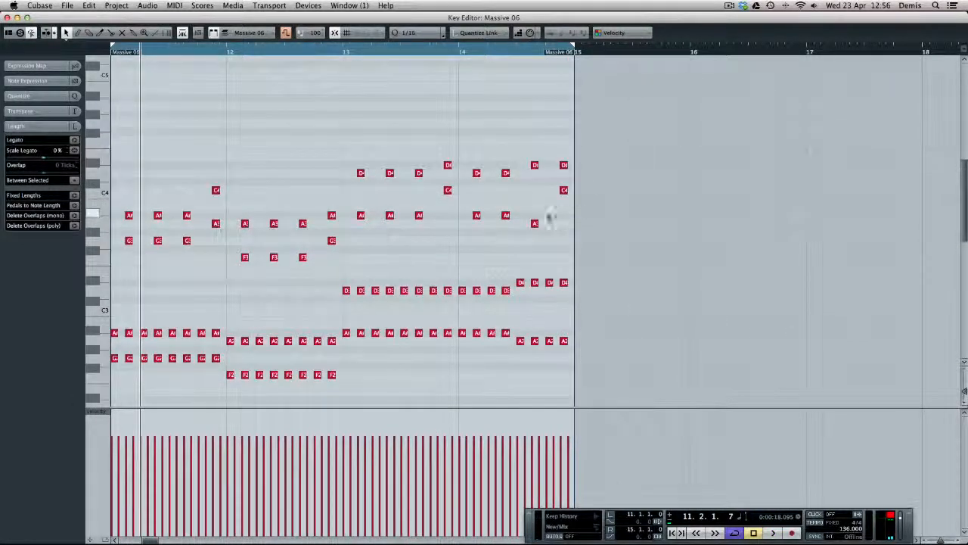
{"action": "left_click_drag", "start_coordinate": [642, 333], "coordinate": [620, 361]}
{"action": "left_click_drag", "start_coordinate": [578, 251], "coordinate": [517, 290]}
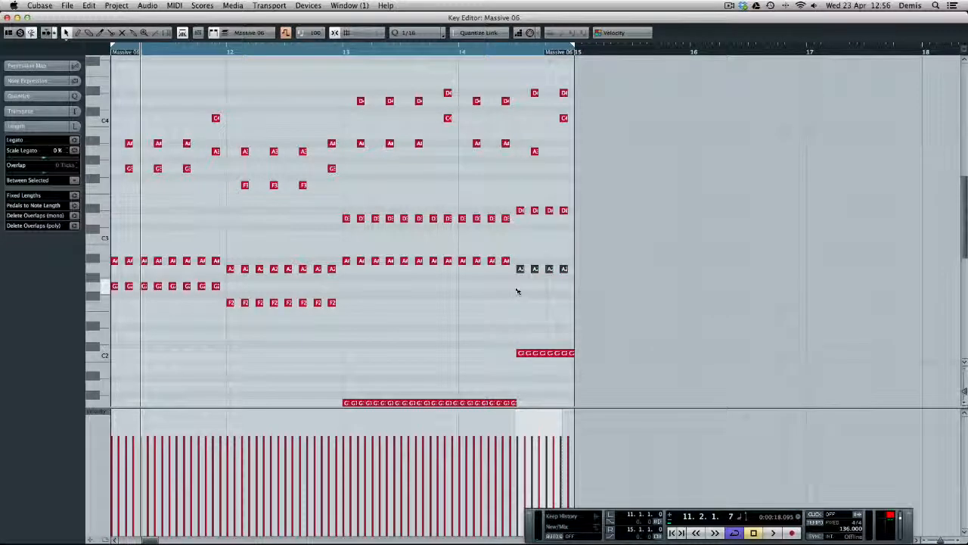
{"action": "key", "text": "Down"}
{"action": "key", "text": "Down"}
Lower the A3 melody note in the second half of bar 14 to G3 and play the ending from bar 14
{"action": "left_click", "coordinate": [535, 151]}
{"action": "key", "text": "Down"}
{"action": "key", "text": "Down"}
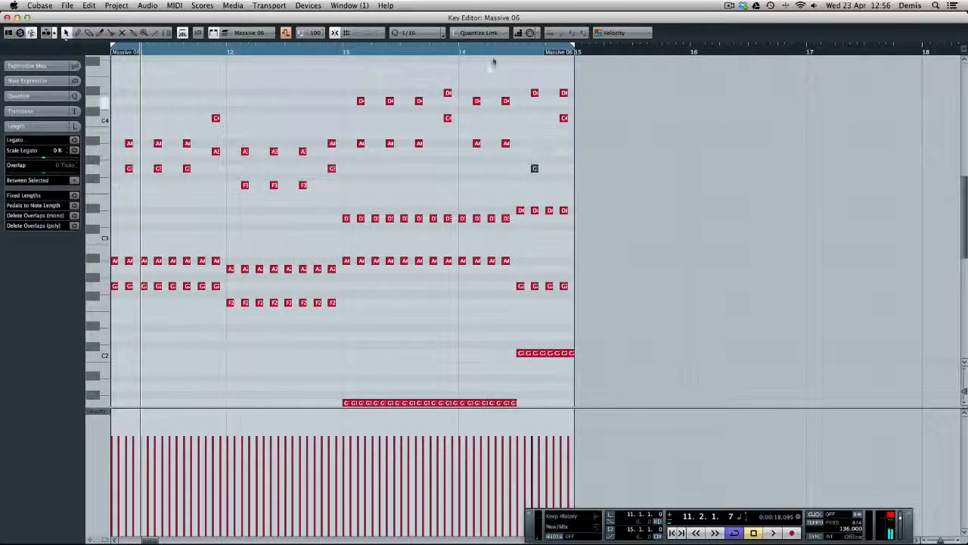
{"action": "left_click", "coordinate": [471, 51]}
{"action": "key", "text": "space"}
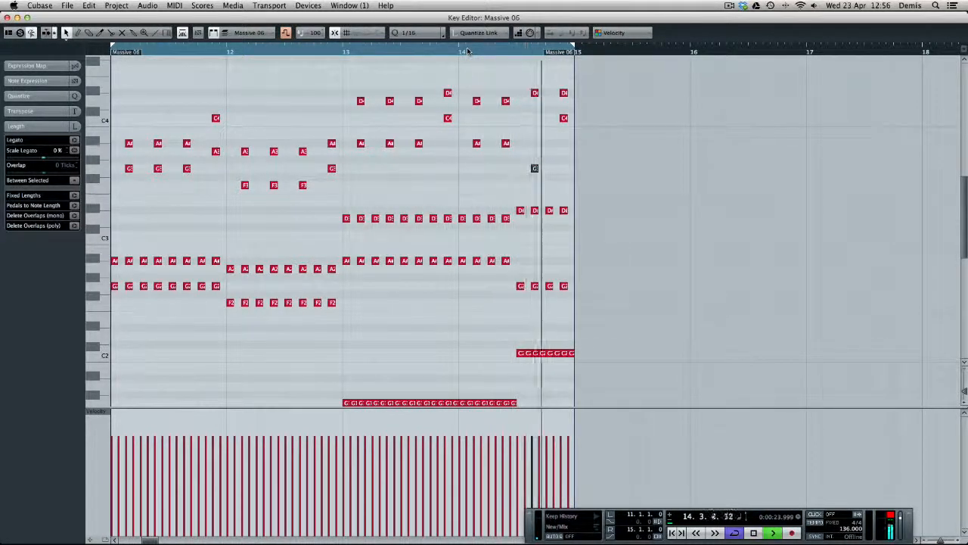
{"action": "key", "text": "space"}
Return to the project window and reopen the Synth Melo clip at bar 11 in the Key Editor
{"action": "key", "text": "Escape"}
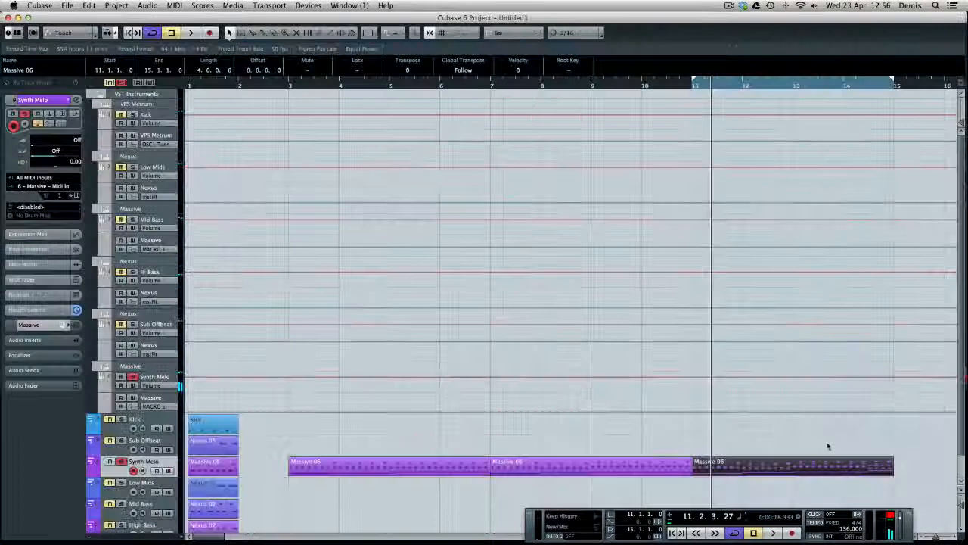
{"action": "left_click", "coordinate": [741, 488]}
{"action": "scroll", "coordinate": [747, 461], "scroll_direction": "down", "scroll_amount": 2}
{"action": "double_click", "coordinate": [747, 437]}
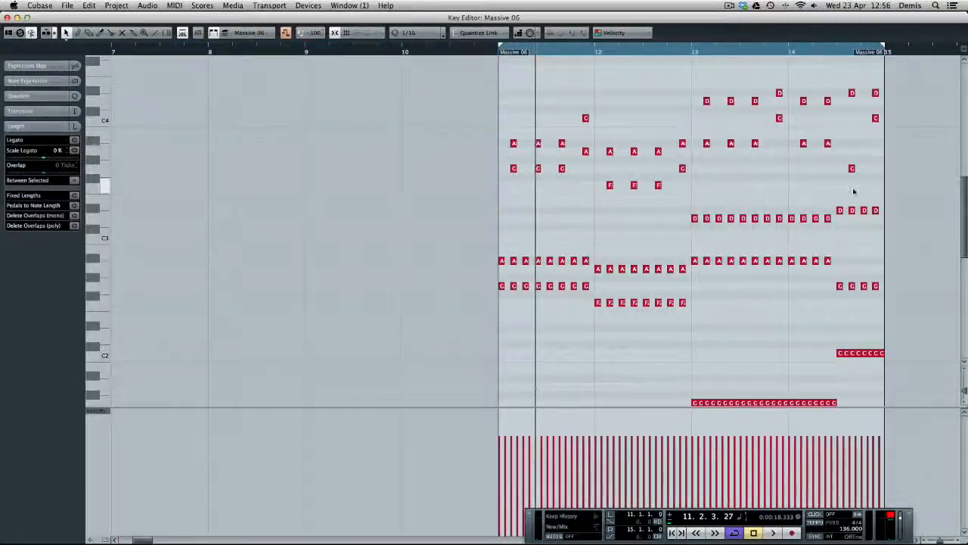
Examine how the chord and melody notes in bars 11 to 14 relate to the bass notes beneath them
{"action": "scroll", "coordinate": [863, 199], "scroll_direction": "right", "scroll_amount": 3}
{"action": "scroll", "coordinate": [878, 326], "scroll_direction": "down", "scroll_amount": 5}
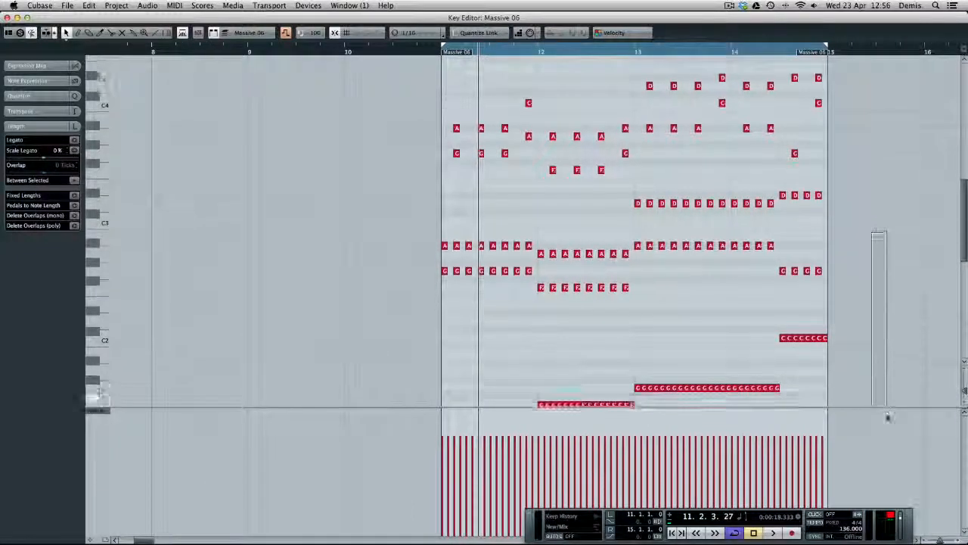
{"action": "left_click_drag", "start_coordinate": [413, 151], "coordinate": [535, 193]}
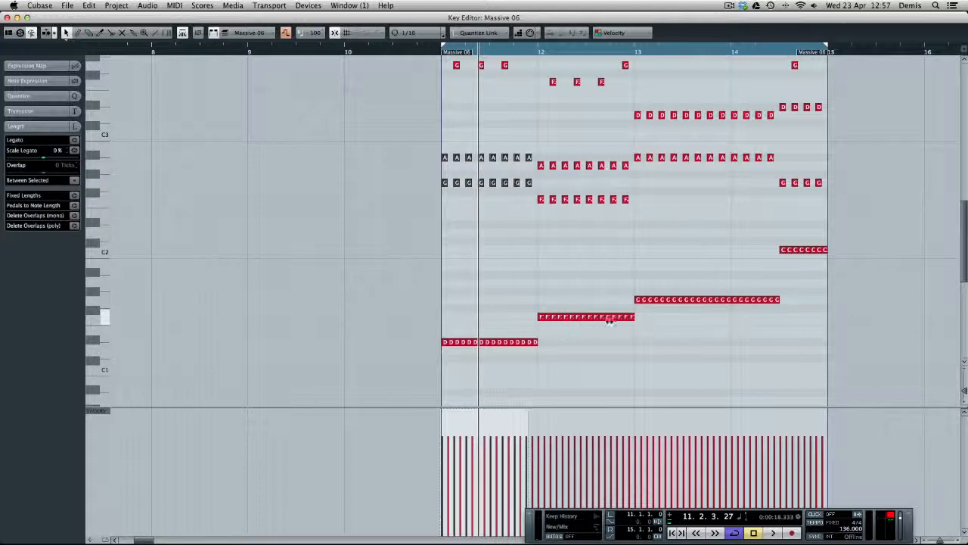
{"action": "left_click_drag", "start_coordinate": [551, 96], "coordinate": [563, 51]}
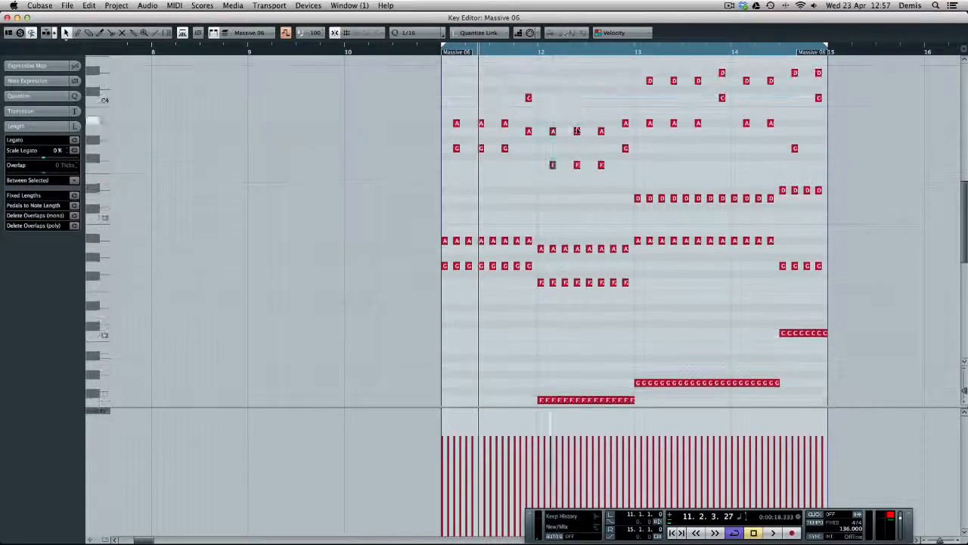
{"action": "left_click_drag", "start_coordinate": [709, 333], "coordinate": [710, 439]}
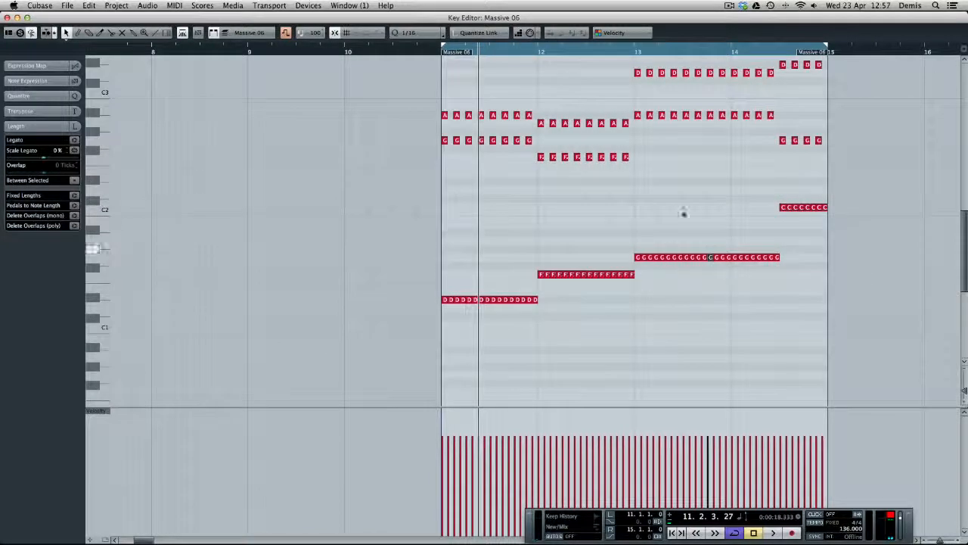
{"action": "left_click_drag", "start_coordinate": [691, 179], "coordinate": [683, 49]}
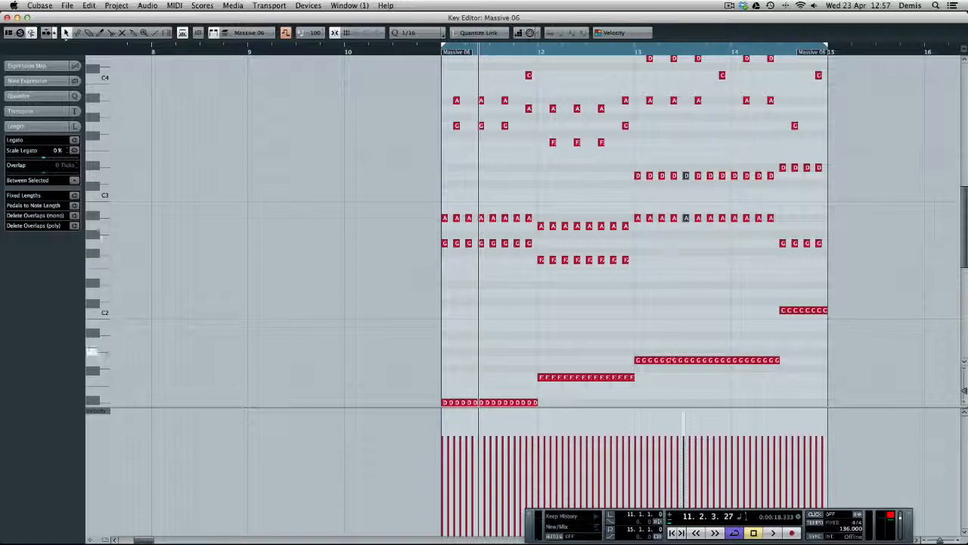
{"action": "scroll", "coordinate": [882, 227], "scroll_direction": "up", "scroll_amount": 4}
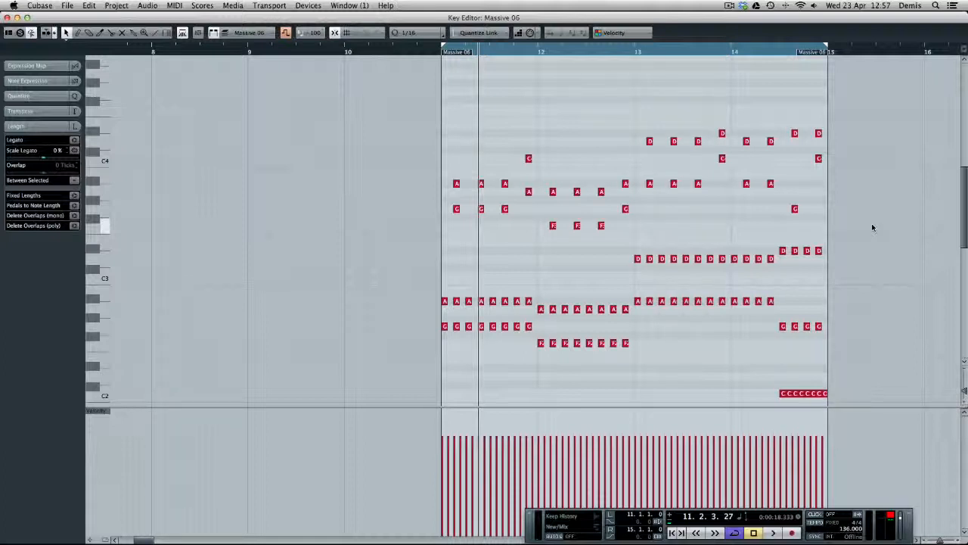
Play the clip from the start of bar 11, stop it and return to the project window
{"action": "key", "text": "space"}
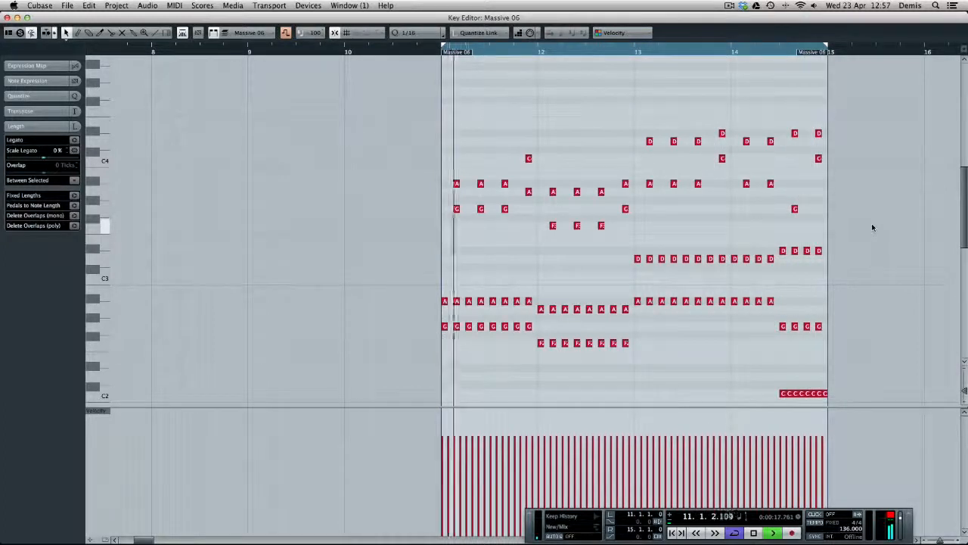
{"action": "key", "text": "space"}
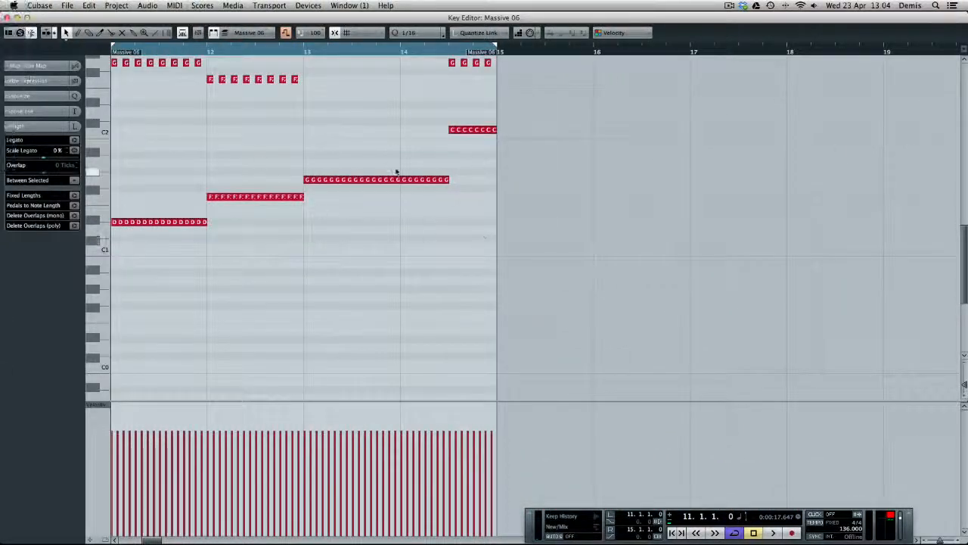
{"action": "key", "text": "Return"}
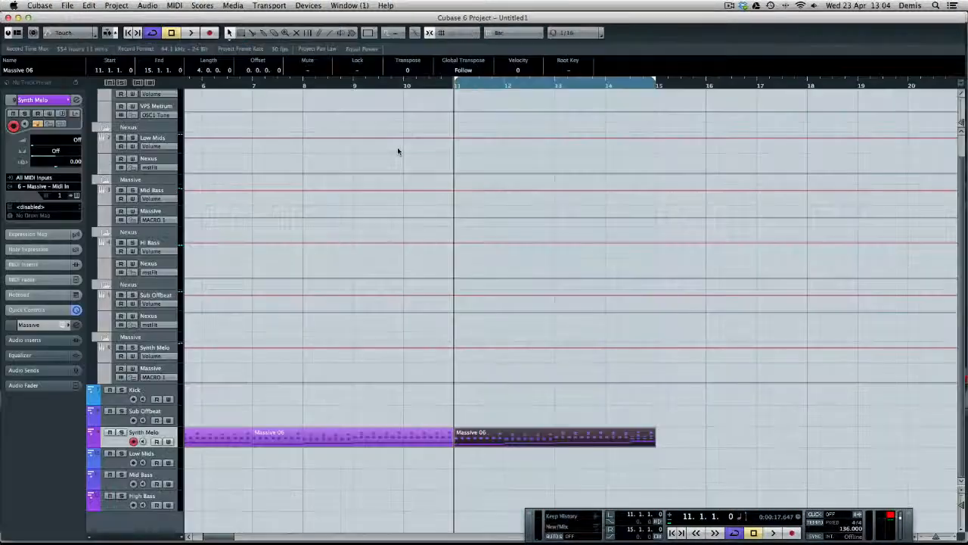